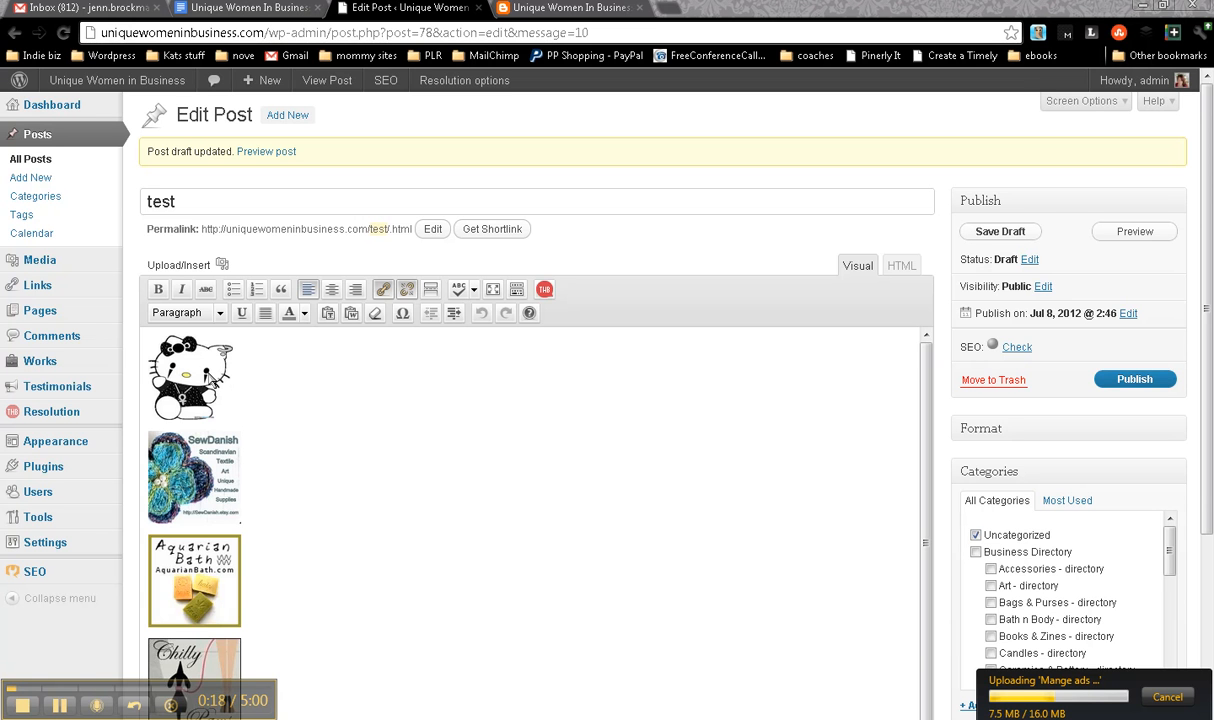
- Inspect the first two ad images in the post, and switch the post content to its HTML code
left_click(210, 378)
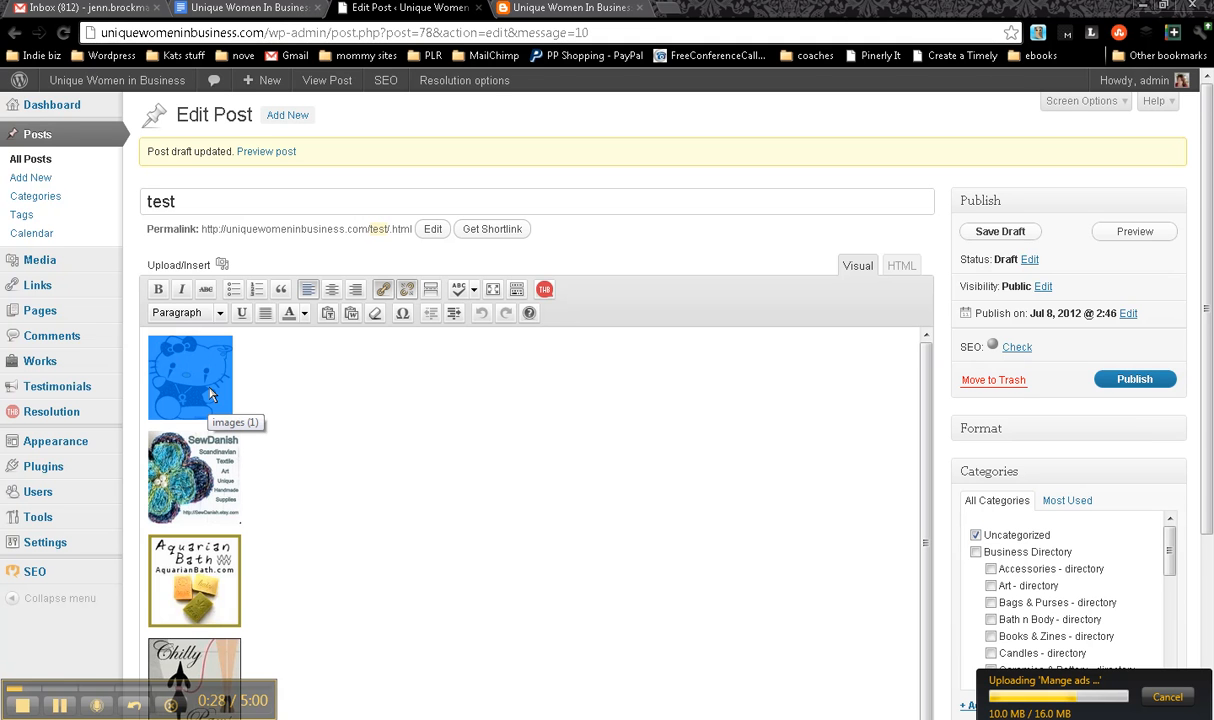
left_click(211, 474)
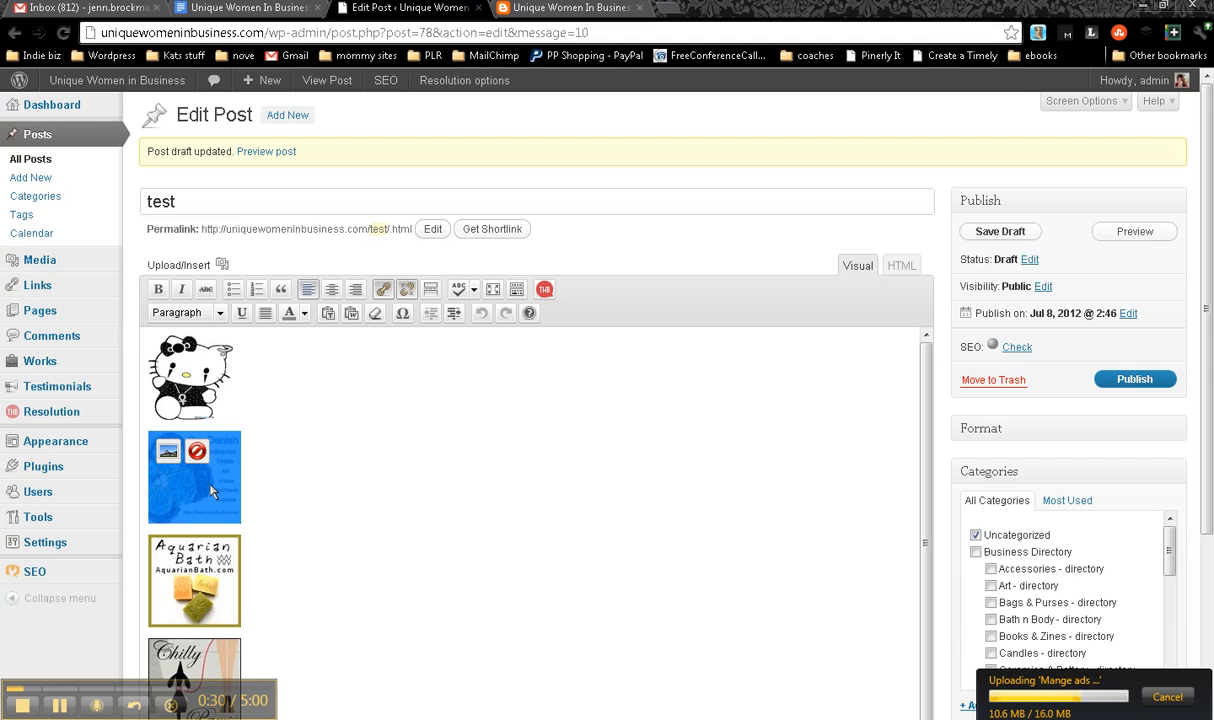
left_click(349, 436)
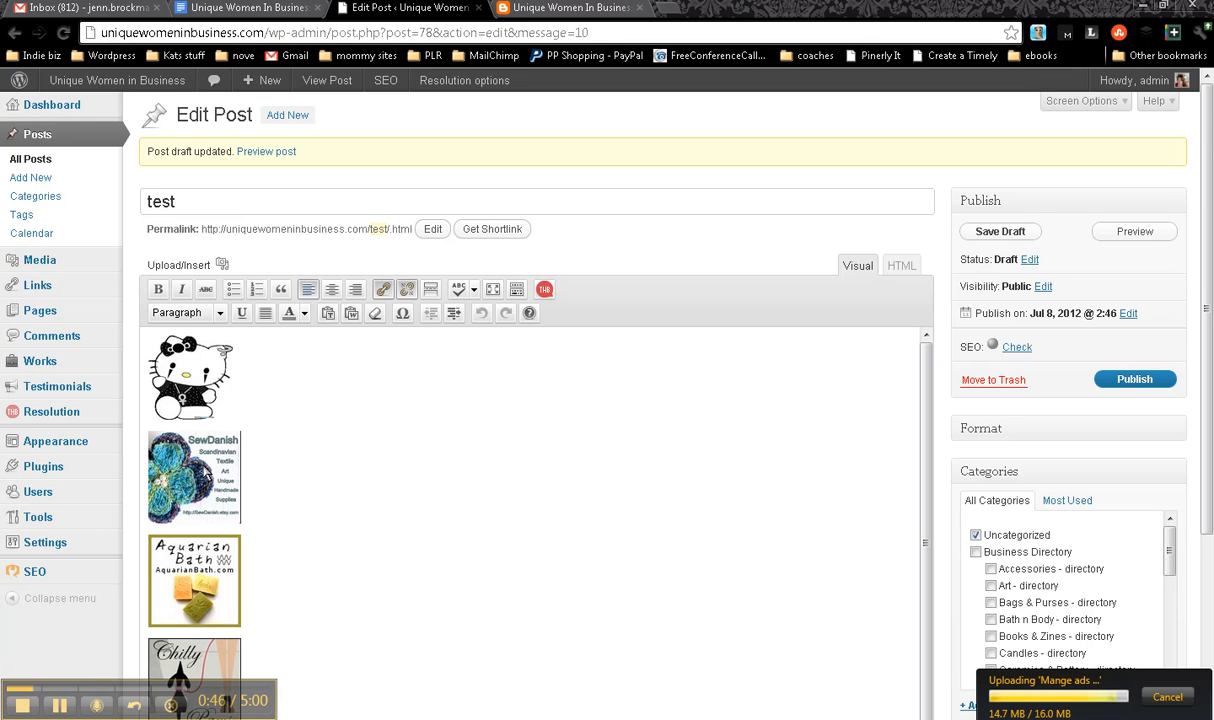
left_click(899, 268)
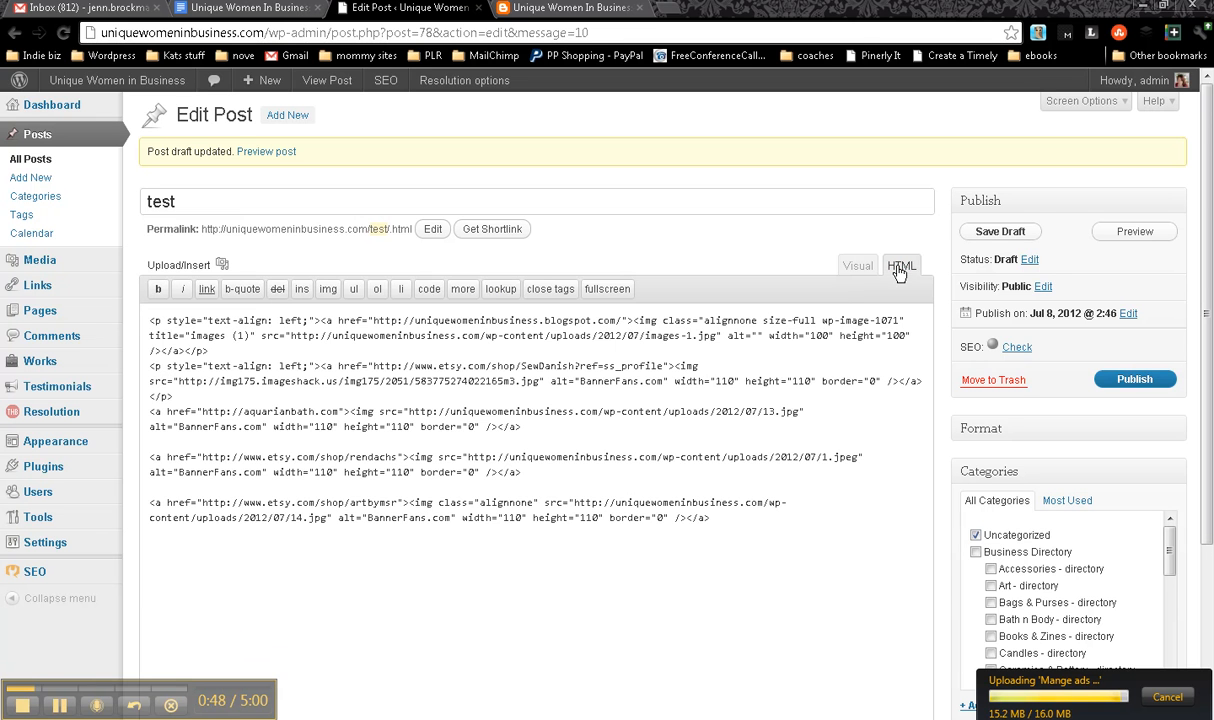
- Examine the first ad image's HTML block and the href link to the Blogspot address
left_click_drag(151, 320, 212, 353)
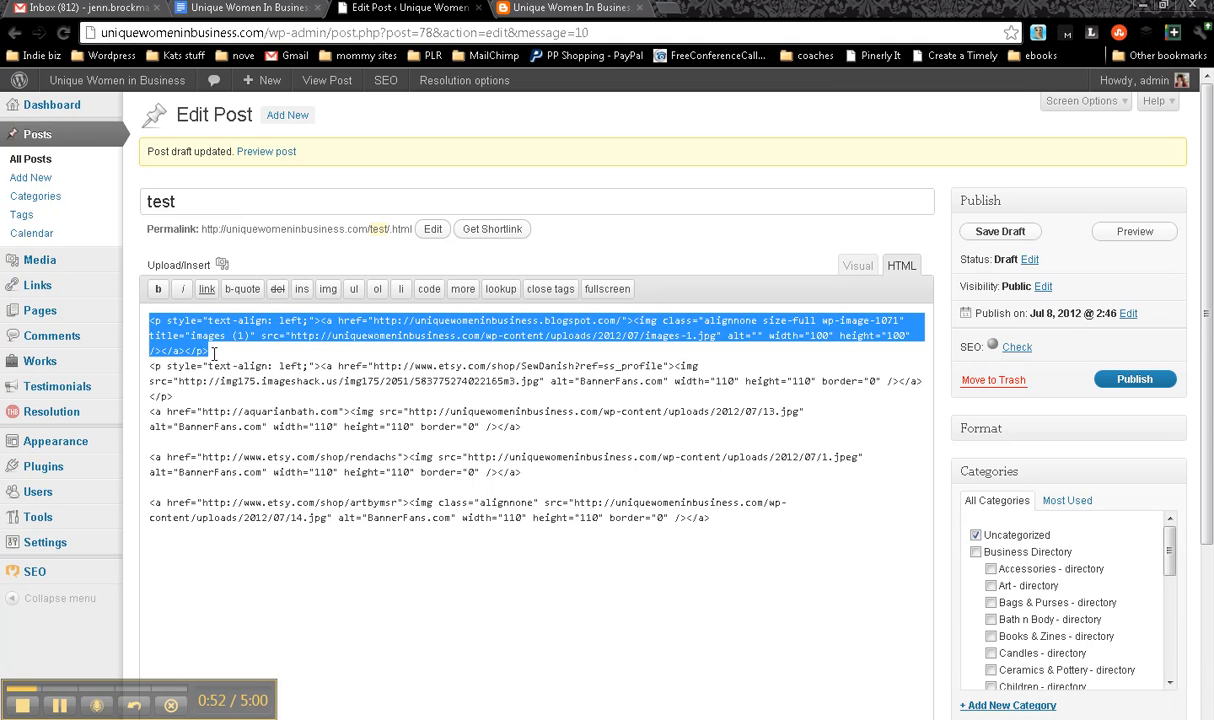
left_click(281, 320)
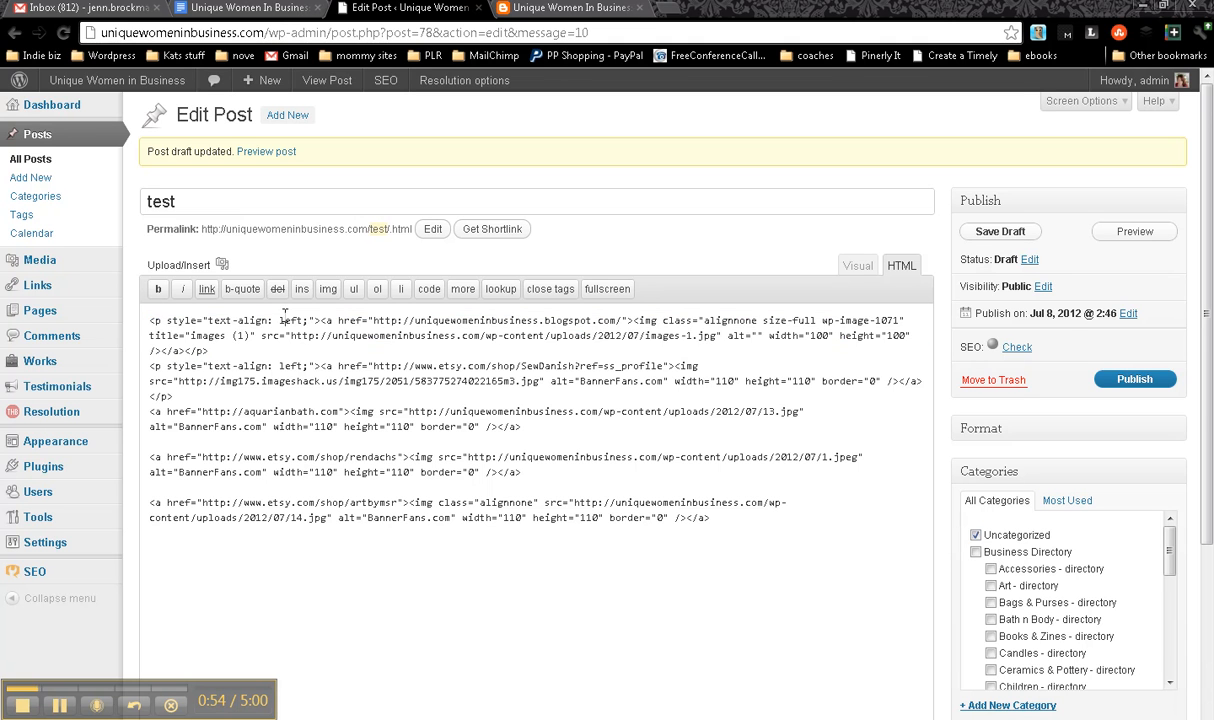
double_click(341, 320)
left_click_drag(361, 316, 632, 320)
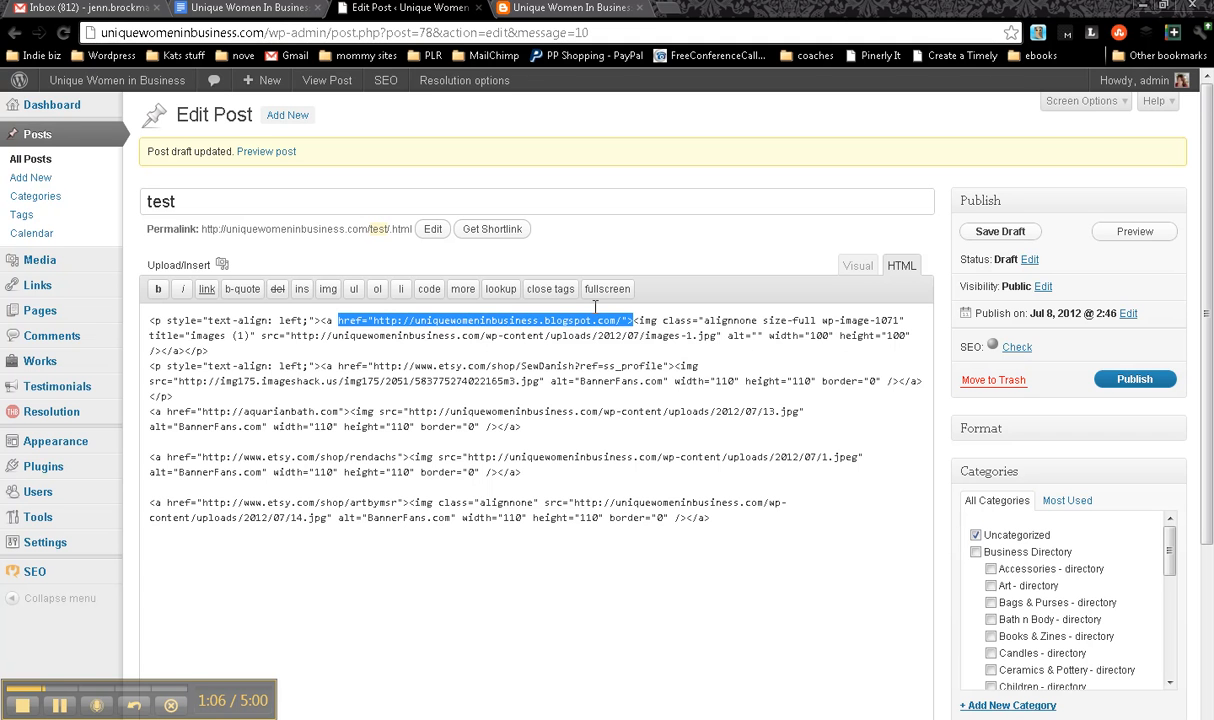
left_click(551, 347)
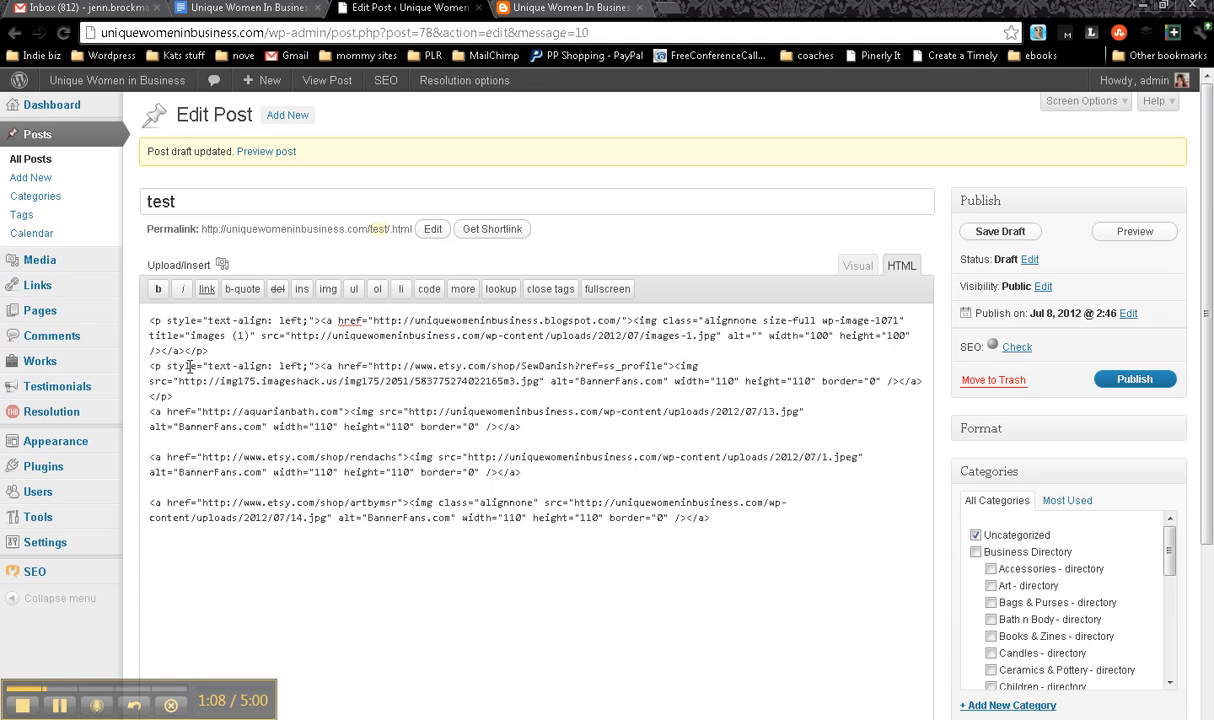
- Examine the SewDanish ad's HTML block, including its Etsy shop link, img tag and image source address
left_click_drag(144, 367, 187, 395)
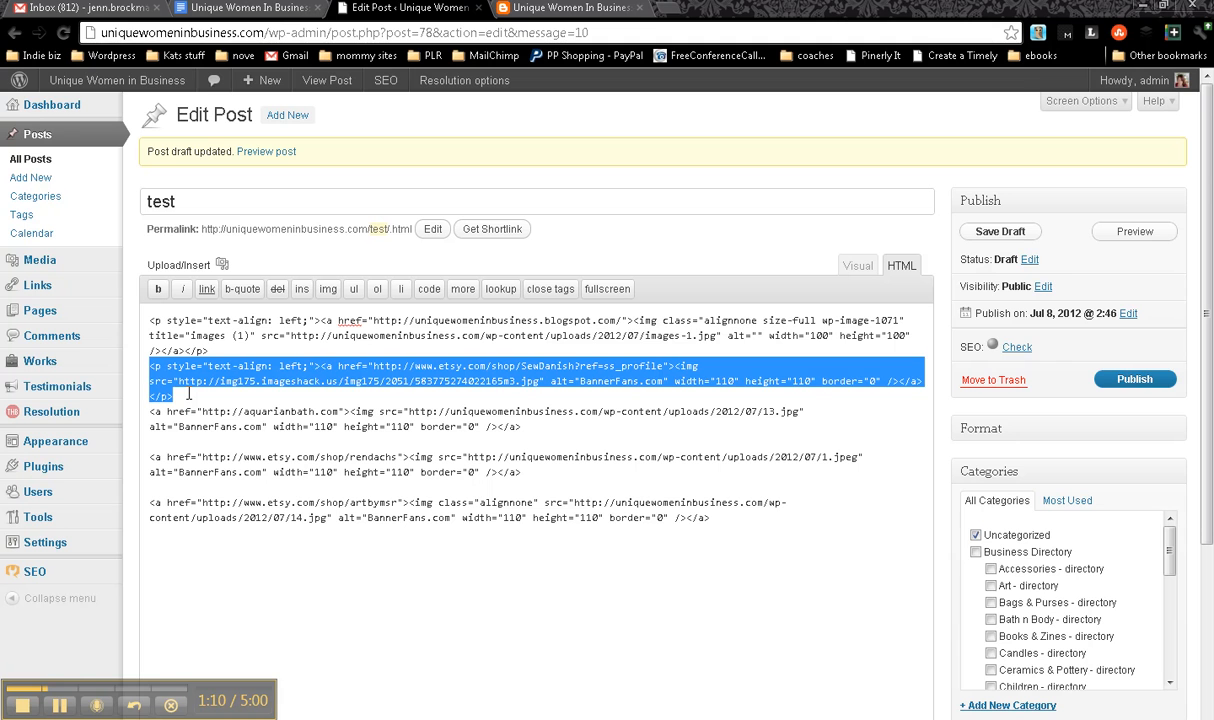
left_click(187, 395)
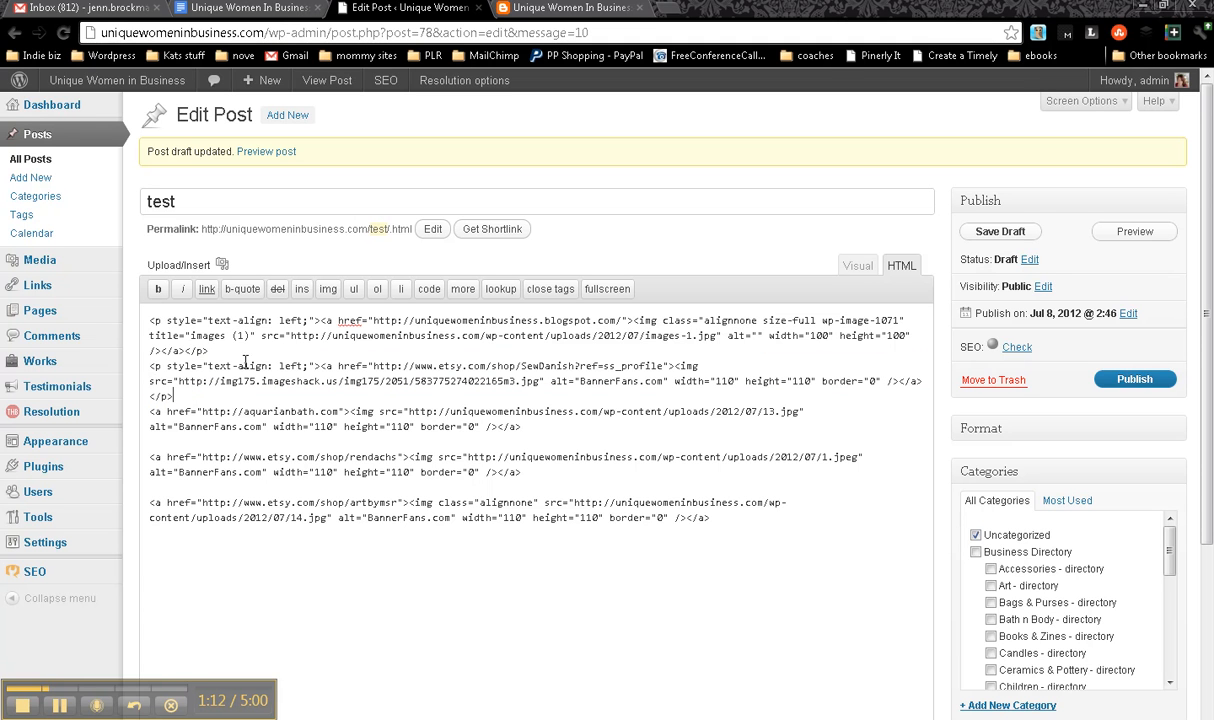
left_click_drag(338, 366, 580, 368)
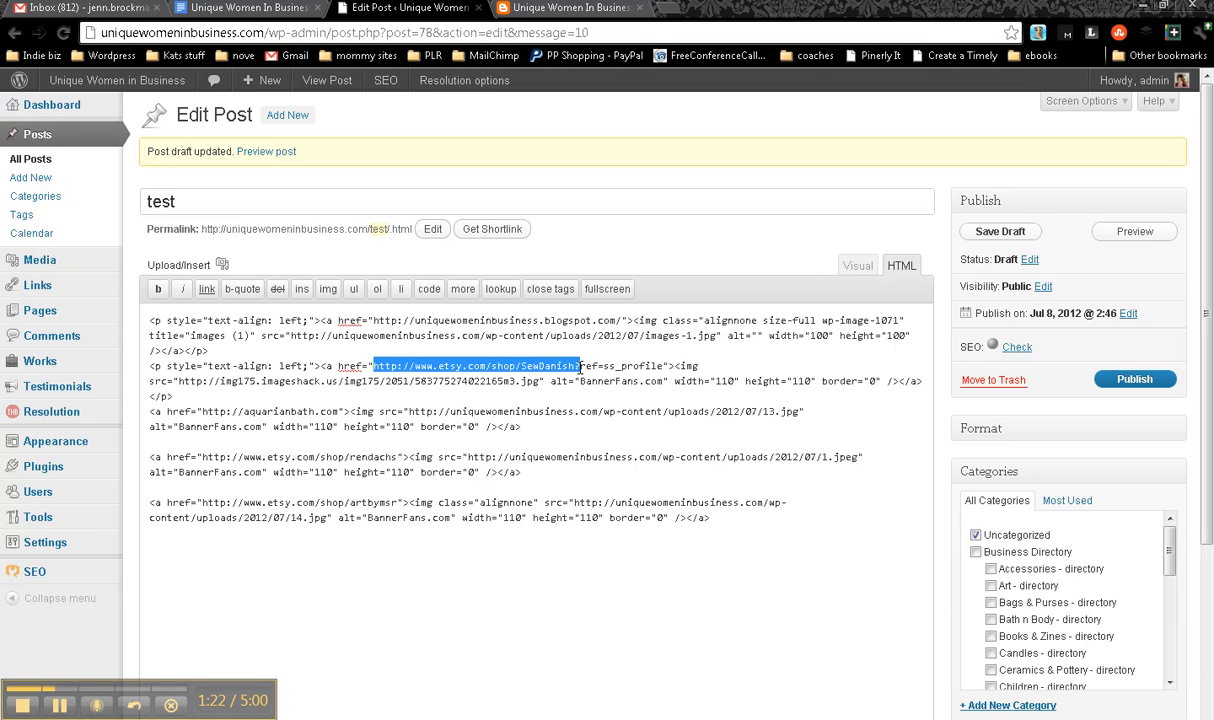
left_click(569, 395)
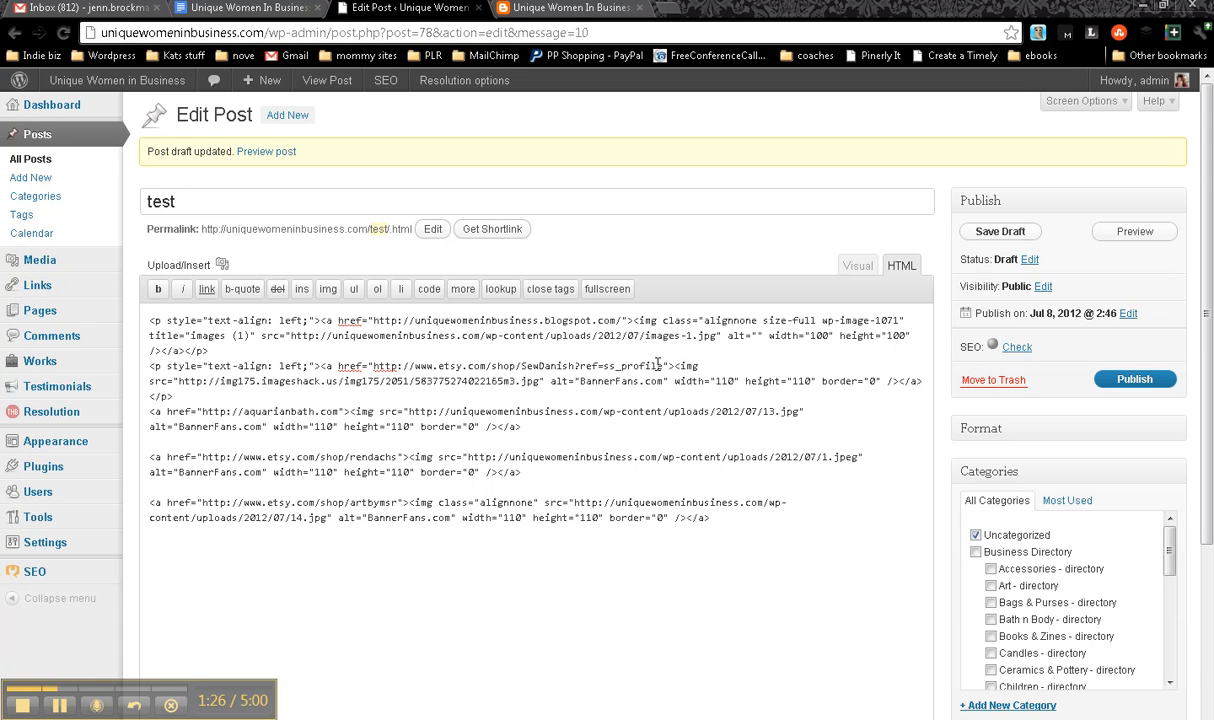
left_click_drag(662, 367, 621, 368)
left_click(620, 393)
left_click_drag(680, 366, 708, 367)
left_click(732, 355)
left_click_drag(179, 381, 540, 381)
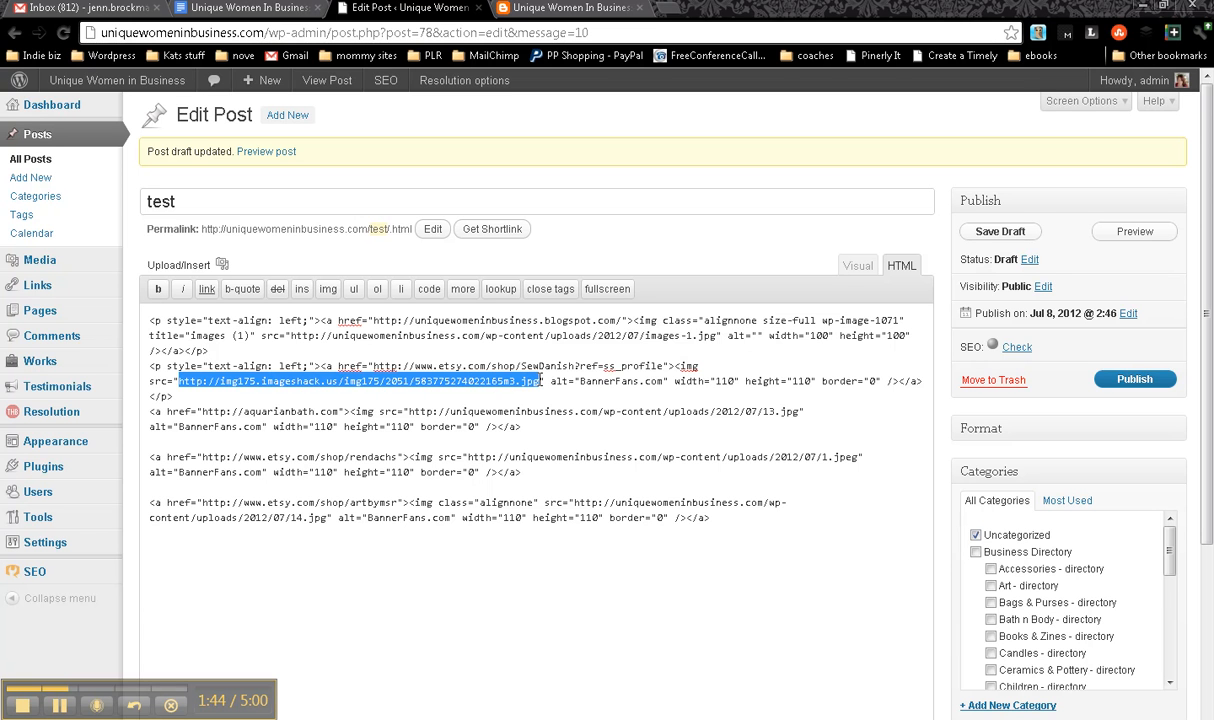
left_click(297, 386)
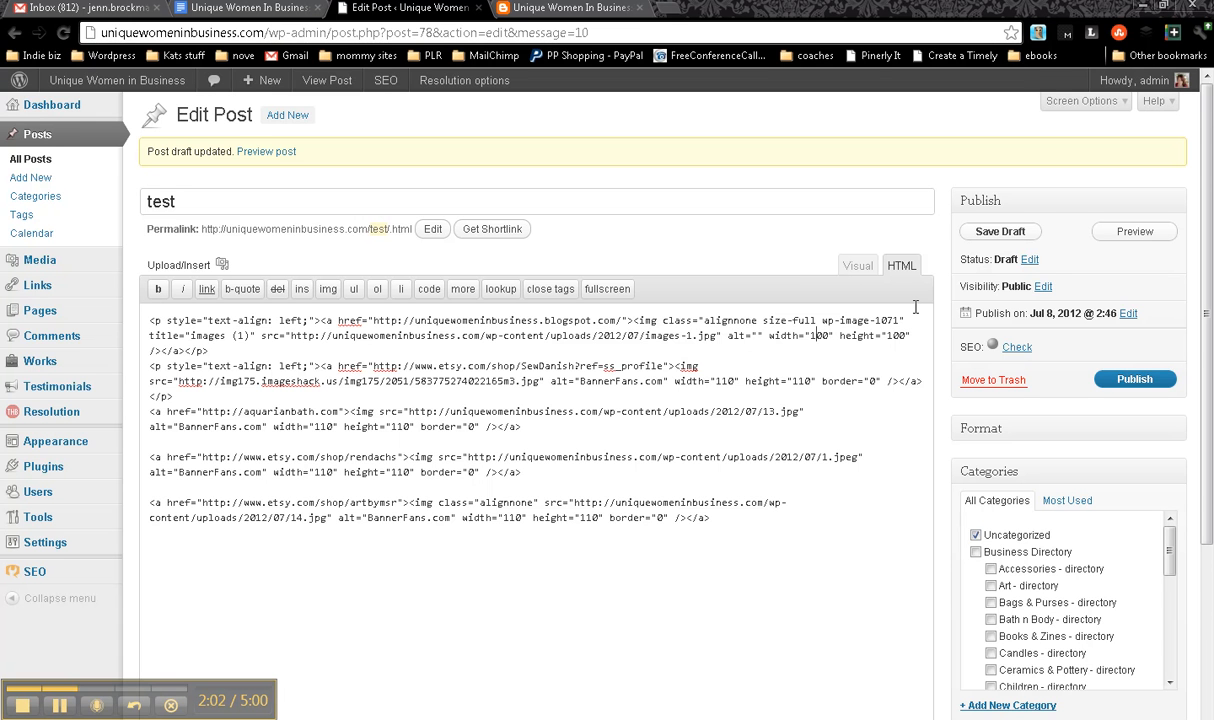
- Set the first ad image's width and height to 110 in the HTML code
key("Delete")
type("1")
key("Delete")
type("1")
key("Delete")
type("1")
left_click(1002, 233)
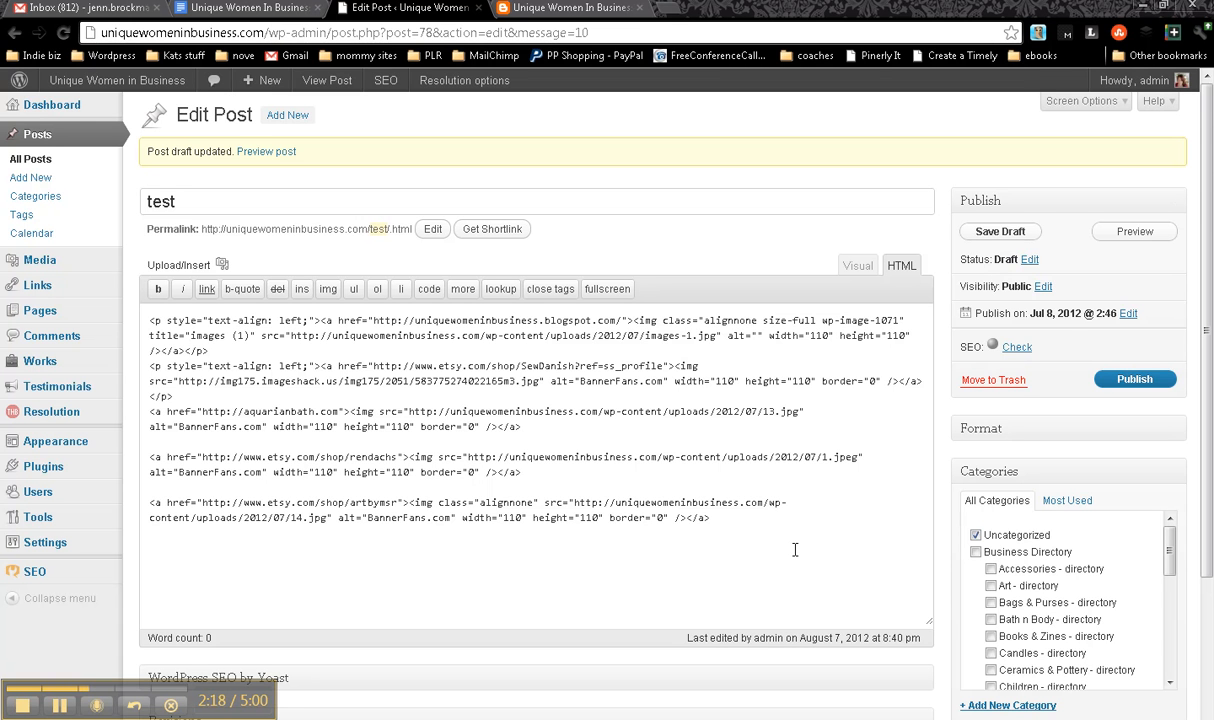
- Try to copy the complete HTML code of all the ad images
left_click_drag(143, 315, 790, 519)
key("ctrl+c")
right_click(782, 460)
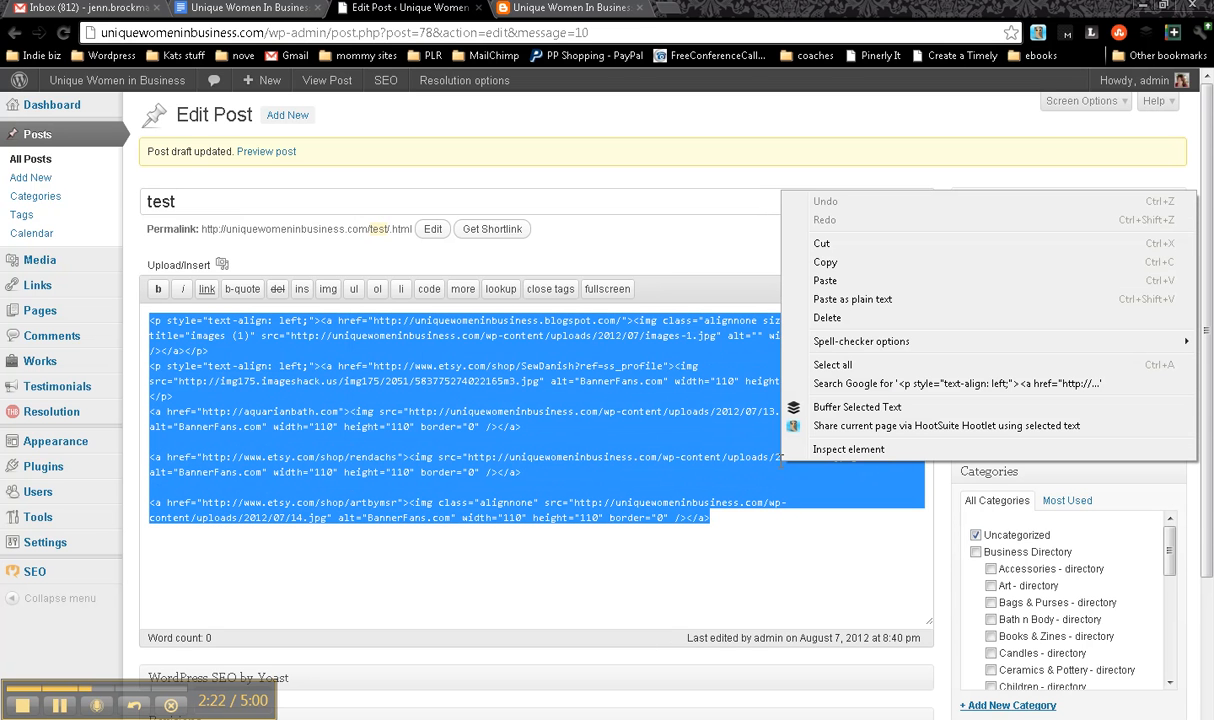
left_click(828, 282)
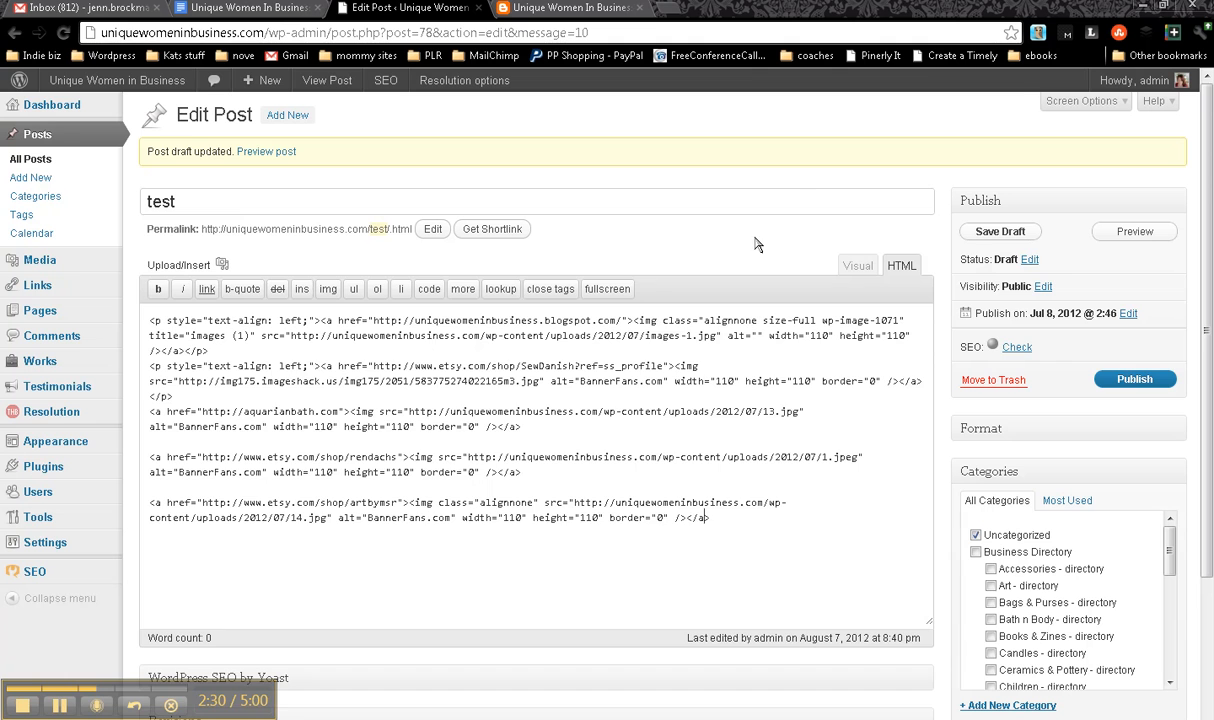
- Return the post to the visual view and check the first ad image's size against the other ads
left_click(857, 265)
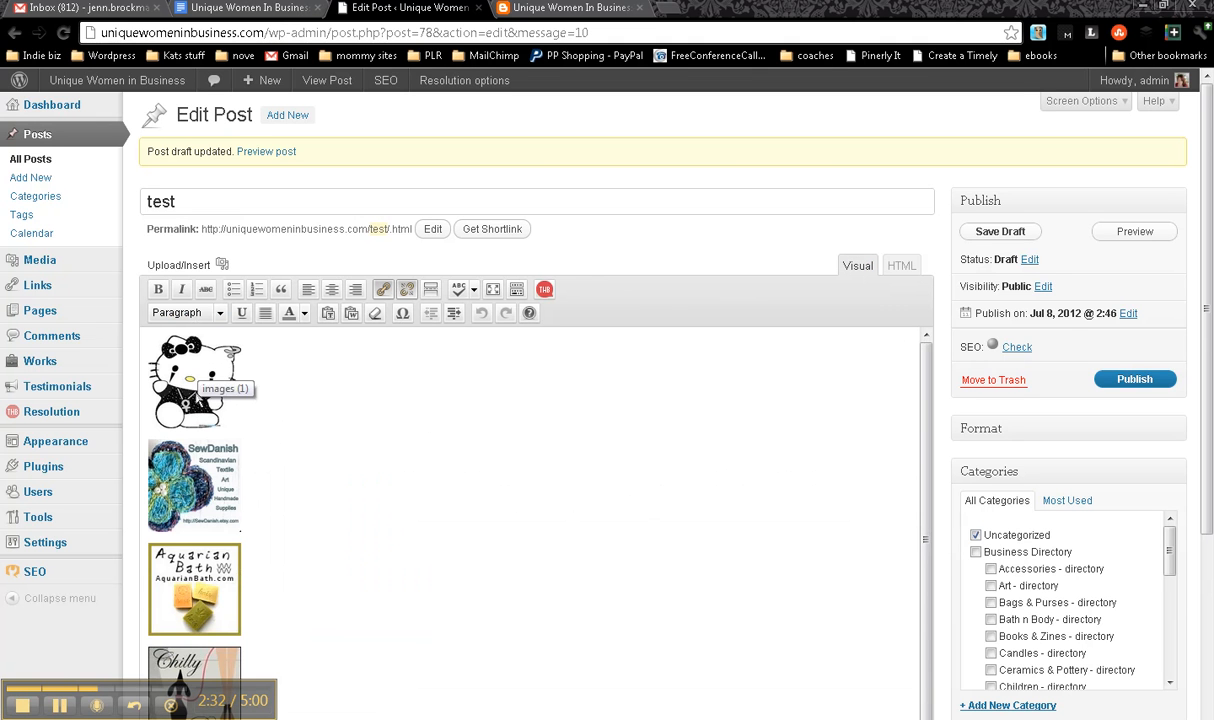
mouse_move(932, 360)
left_mouse_down()
mouse_move(949, 450)
mouse_move(928, 352)
left_mouse_up()
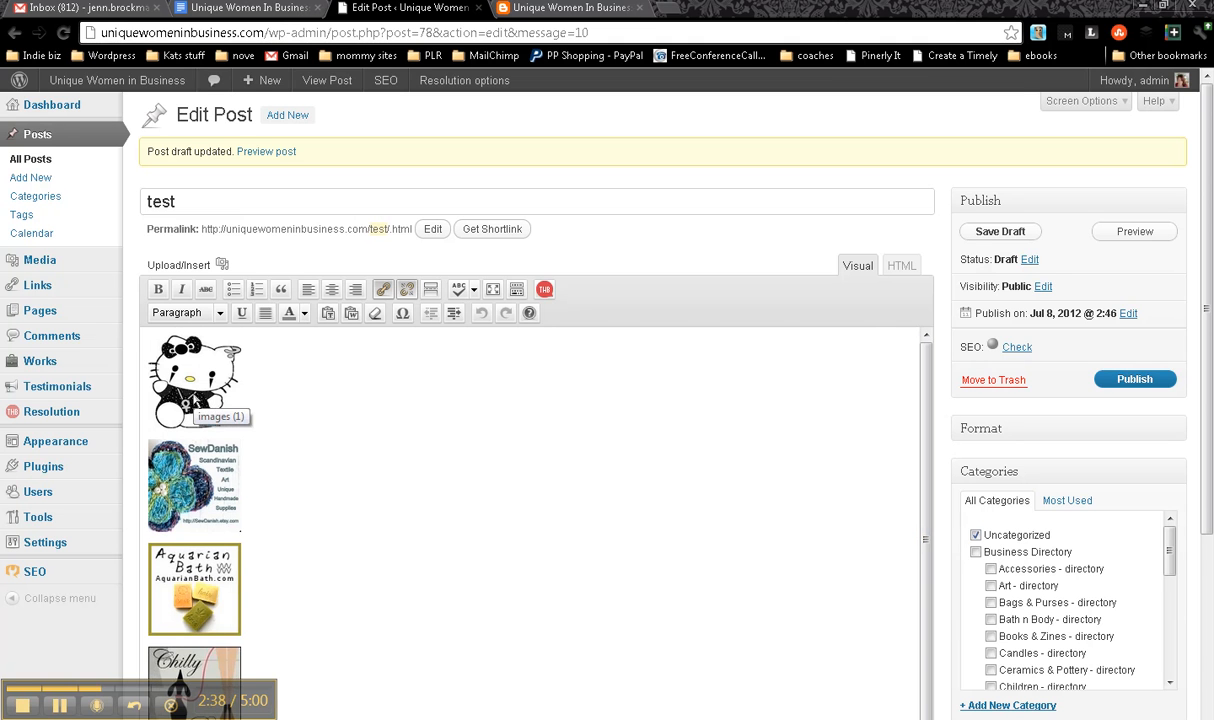
left_click(186, 378)
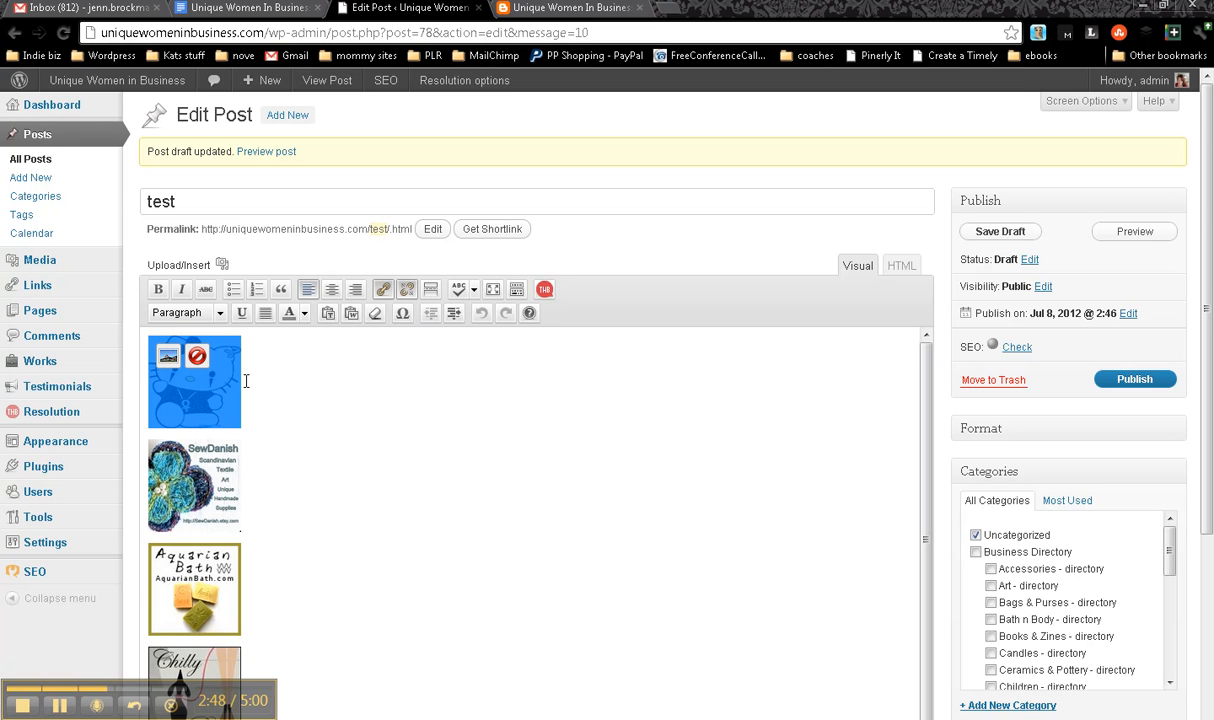
left_click(246, 381)
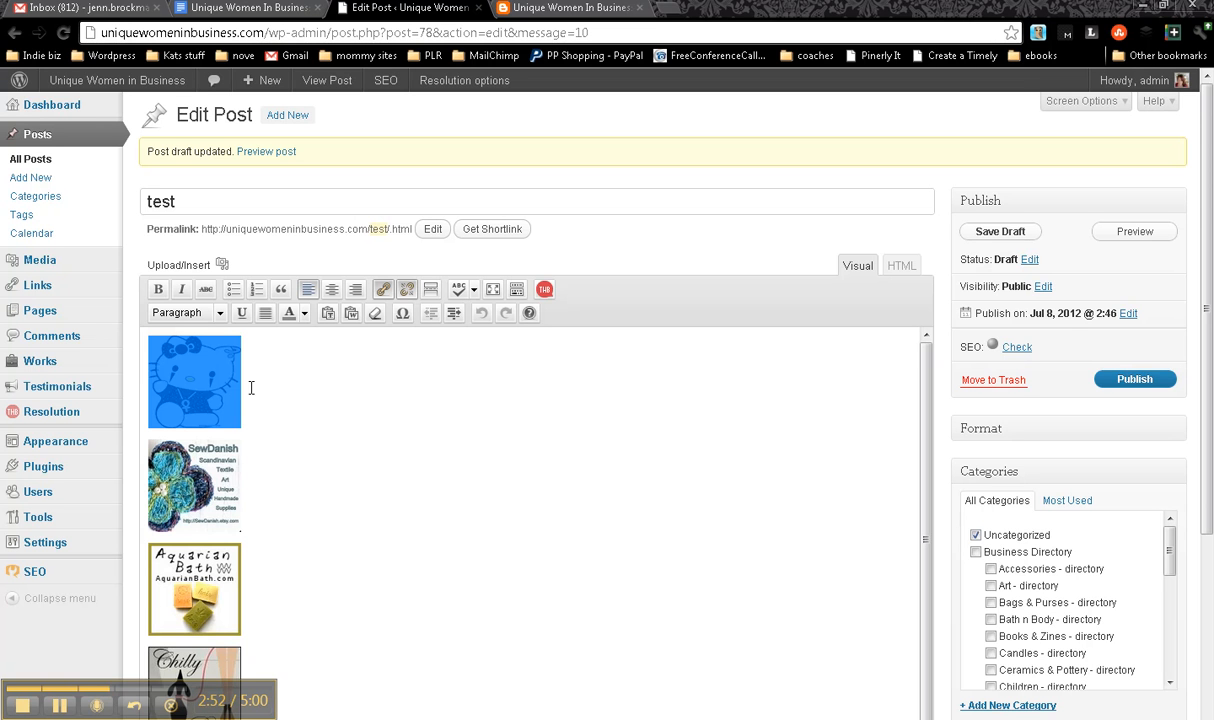
left_click(255, 387)
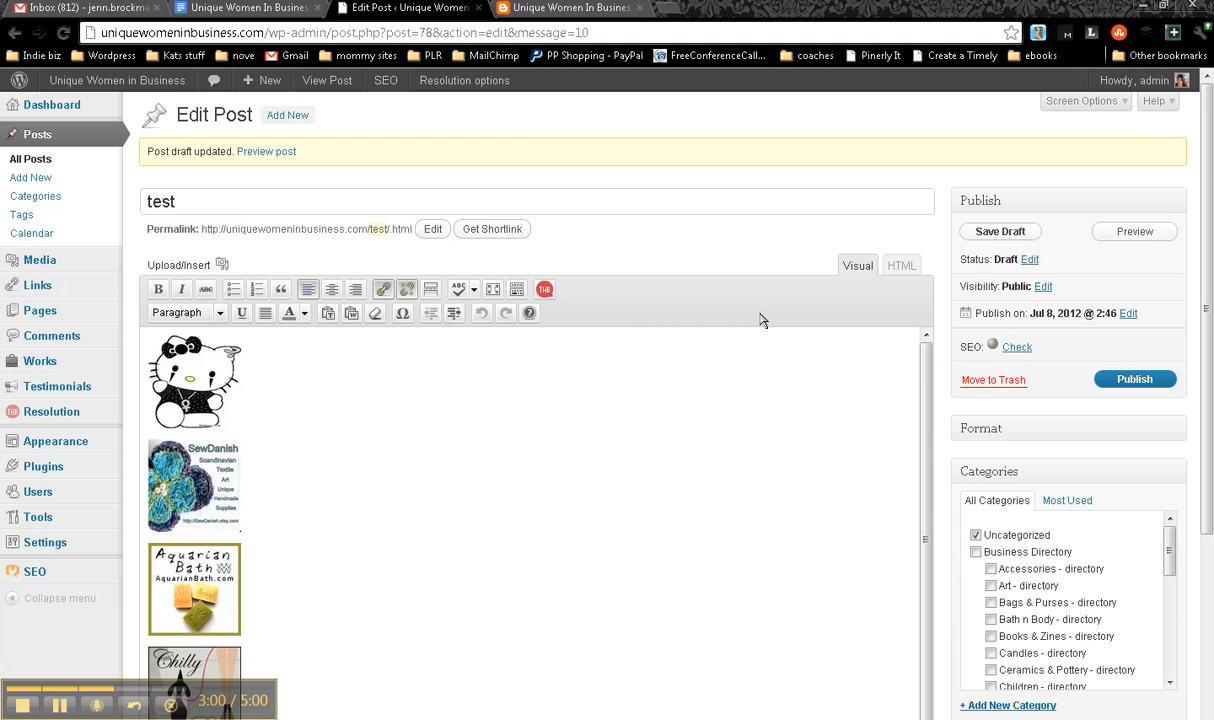
- Show the post's HTML code again and copy the entire code for all the ads
left_click(897, 268)
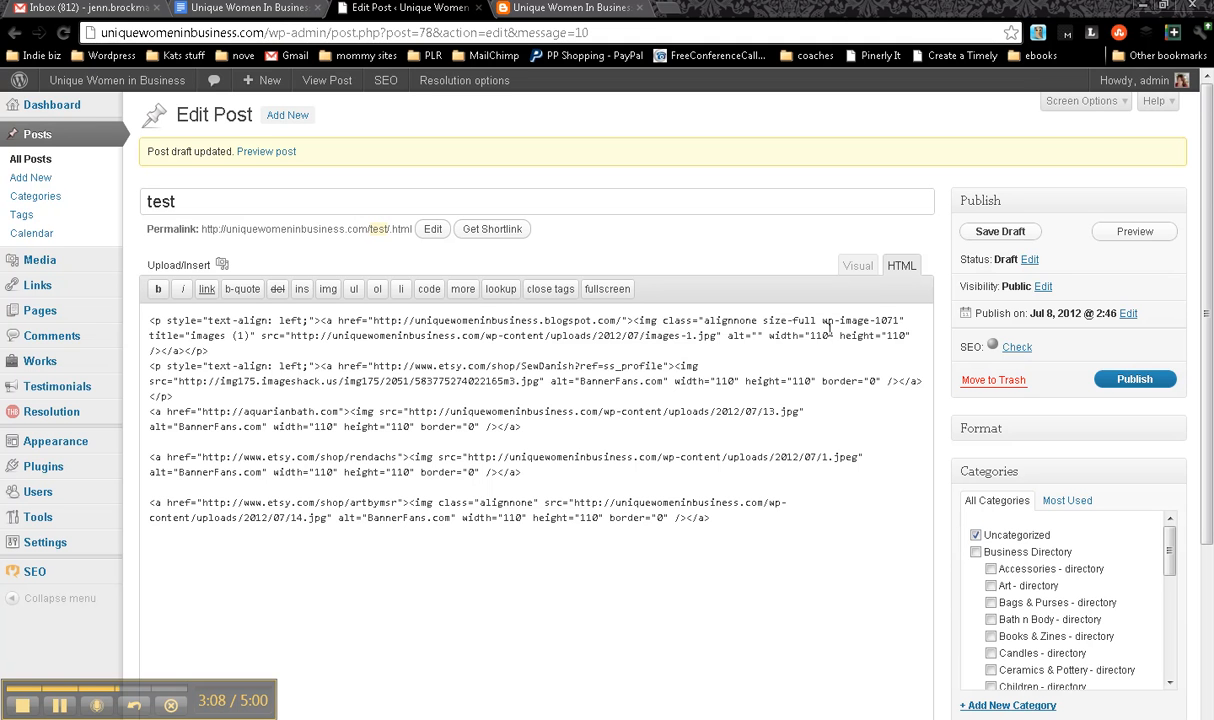
left_click_drag(150, 320, 715, 525)
right_click(641, 412)
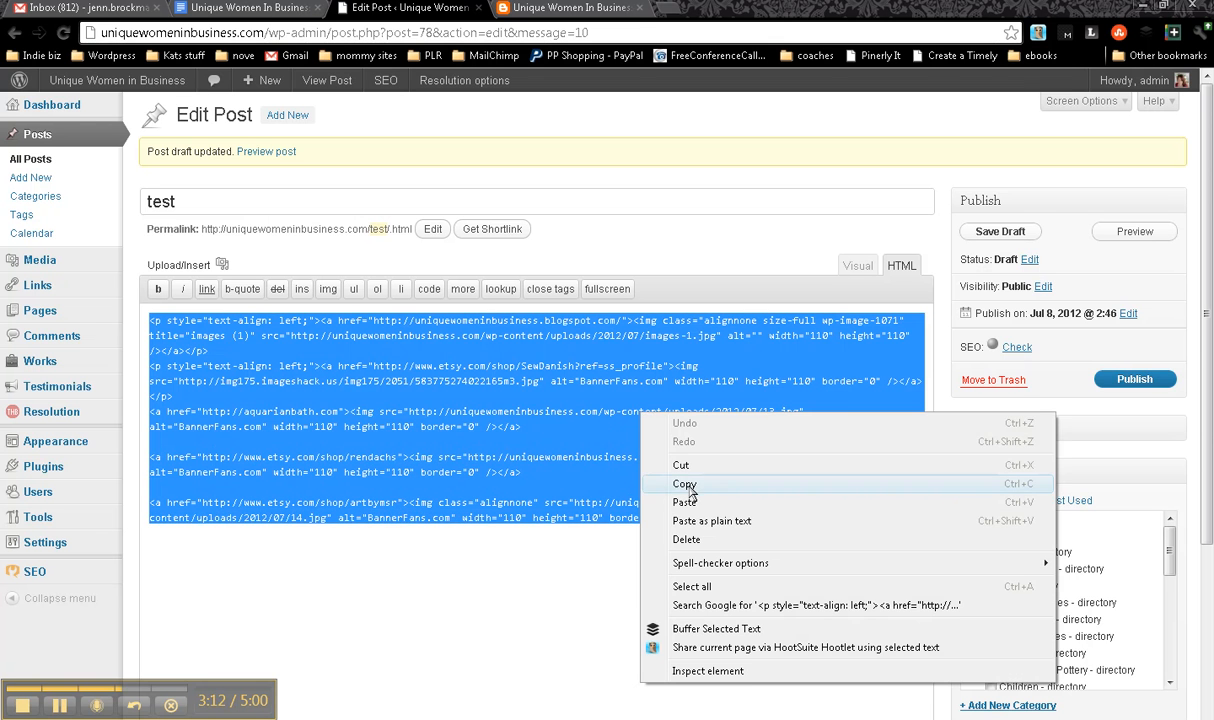
left_click(686, 484)
left_click(204, 341)
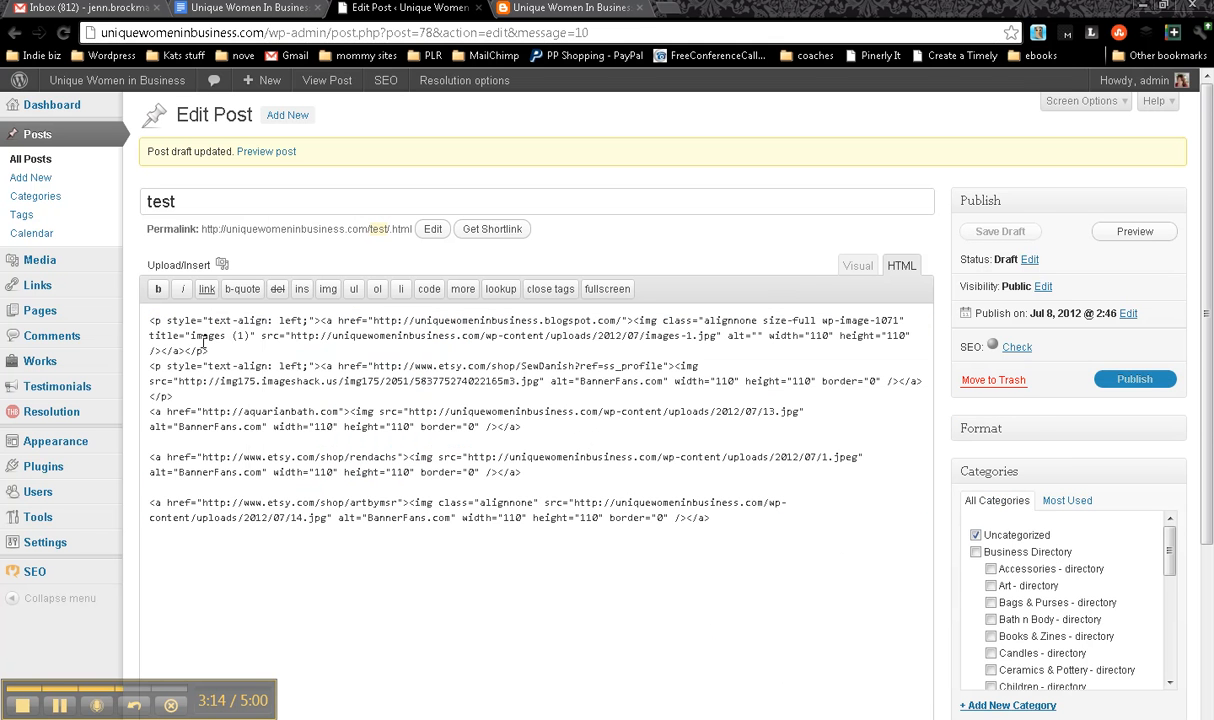
- Open the site's widget settings and add a Text widget to the Main sidebar below Recent Posts
mouse_move(48, 438)
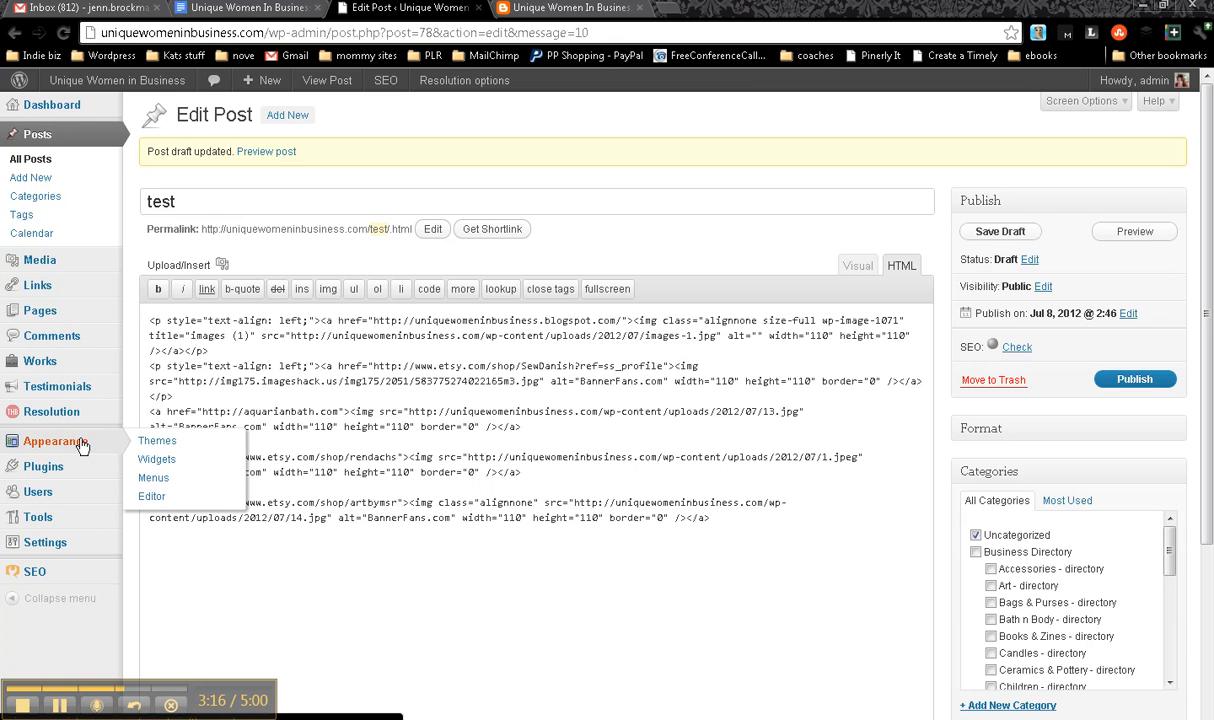
left_click(176, 460)
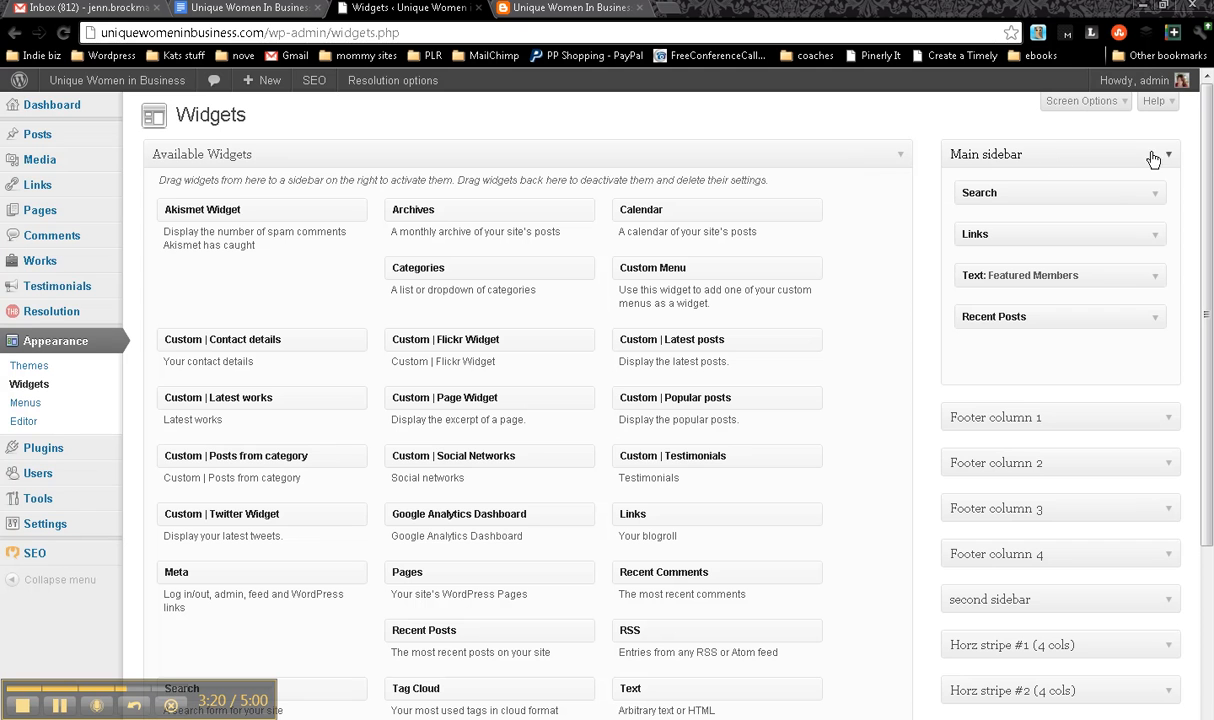
left_click_drag(1208, 180, 1210, 220)
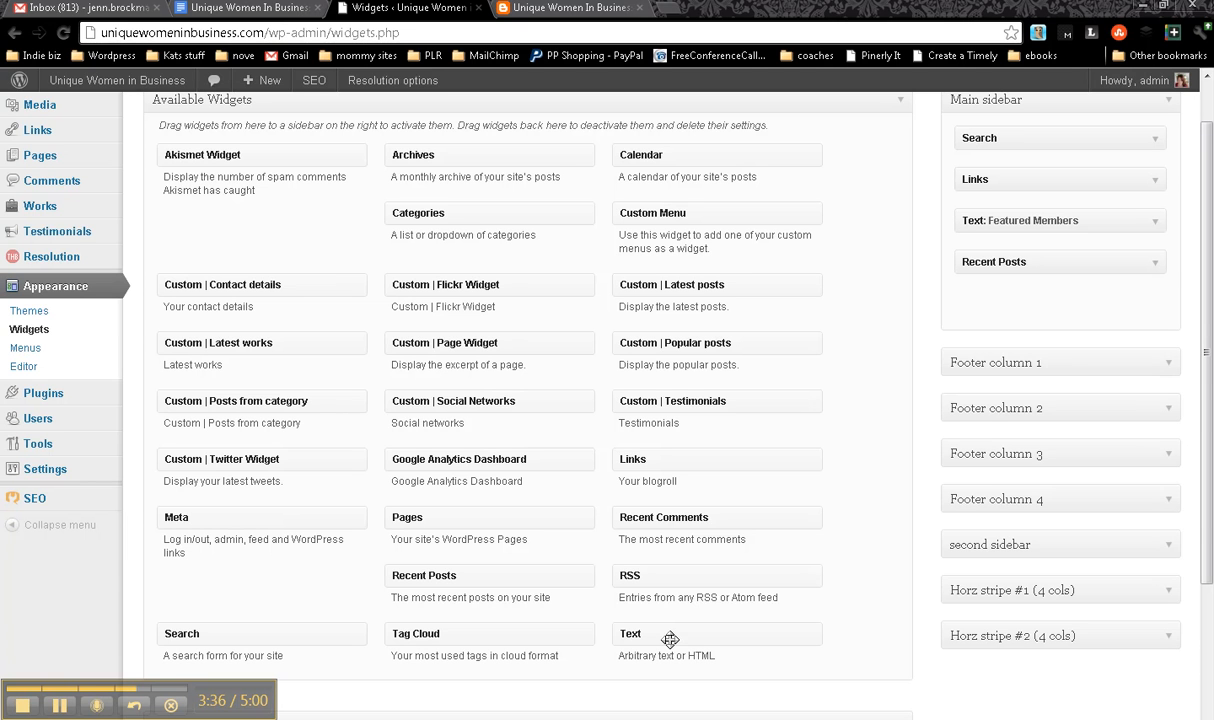
left_click_drag(670, 638, 695, 638)
left_click_drag(690, 637, 1034, 306)
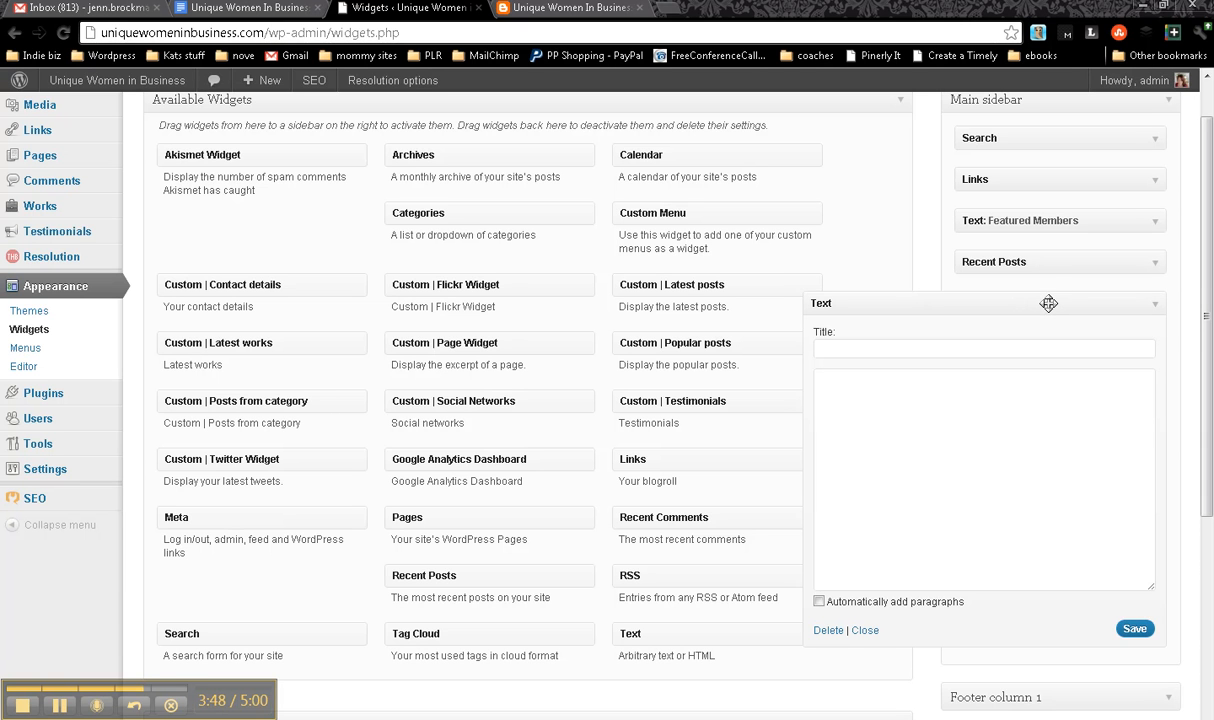
- Paste the copied ad HTML code into the body of the new Text widget
left_click(974, 397)
right_click(975, 398)
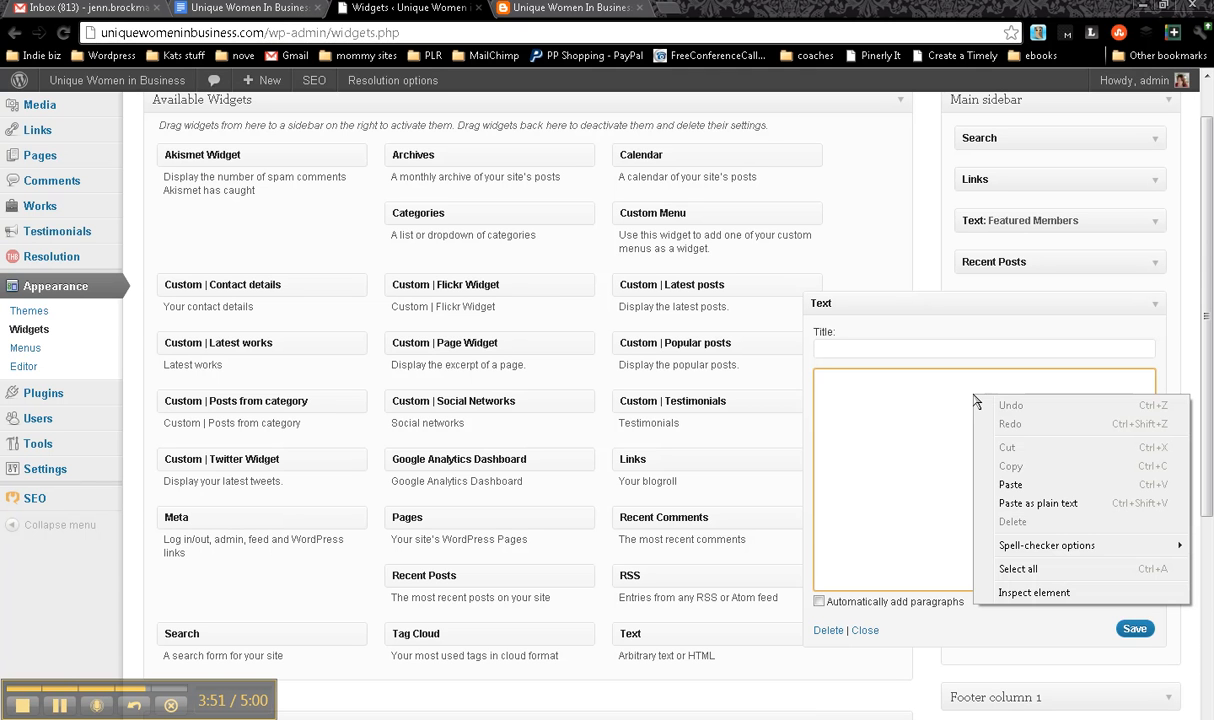
left_click(1031, 487)
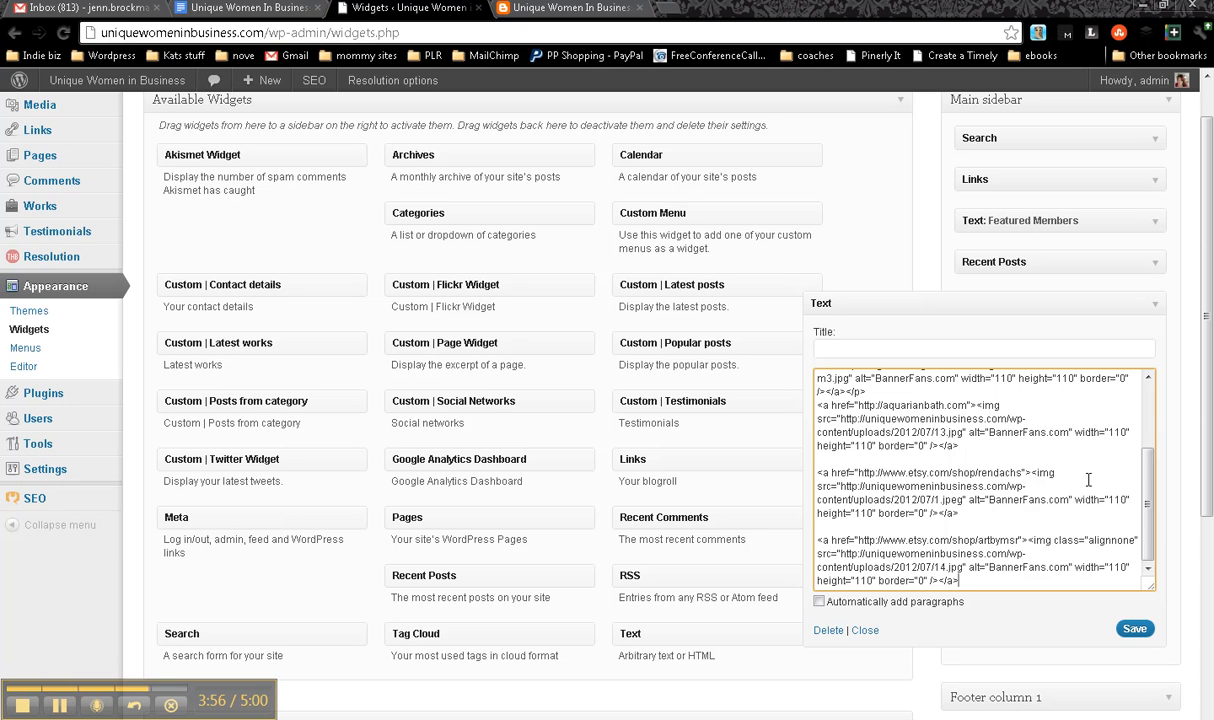
scroll(1025, 480, "up", 5)
- Review the Featured Members text widget for reference, and title the new Text widget "Test Ads"
left_click(1013, 349)
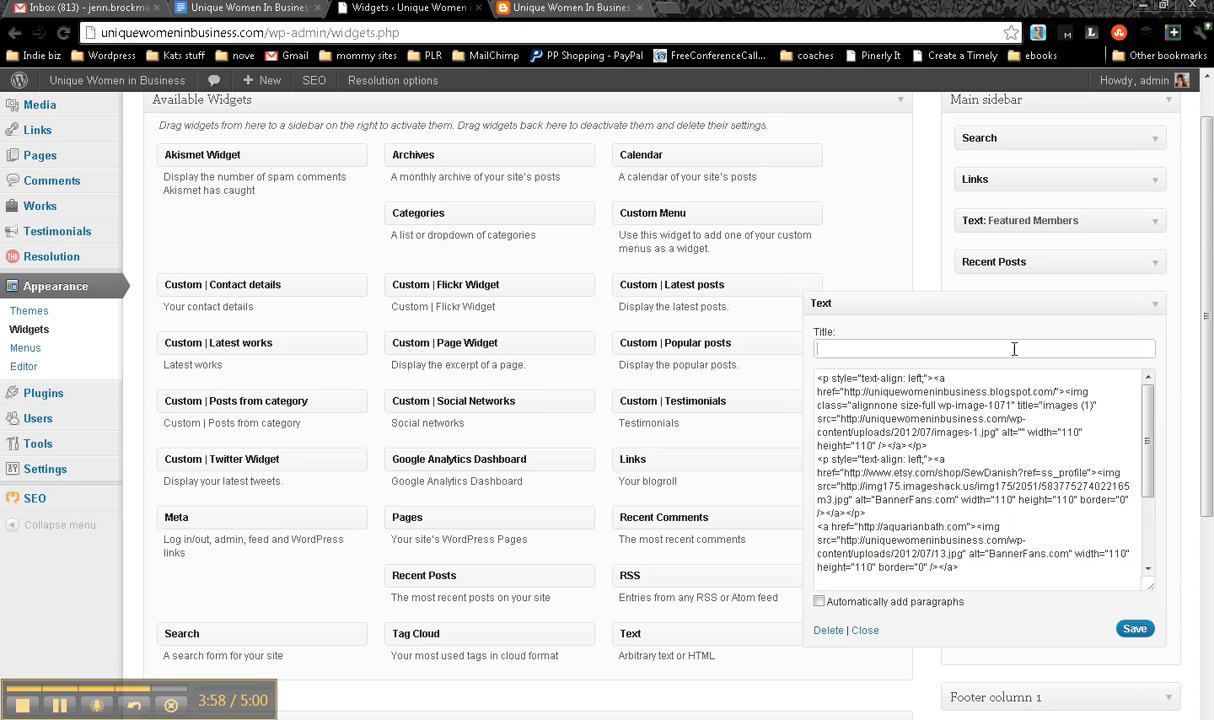
left_click(1098, 216)
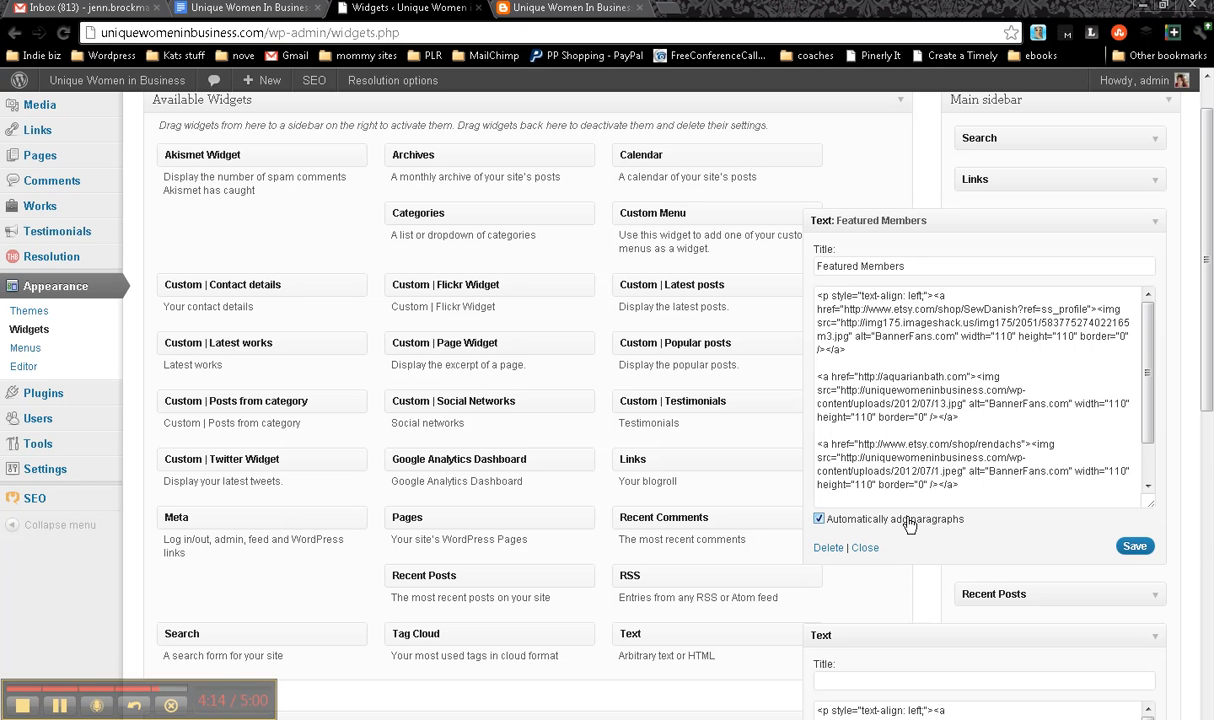
left_click(1156, 228)
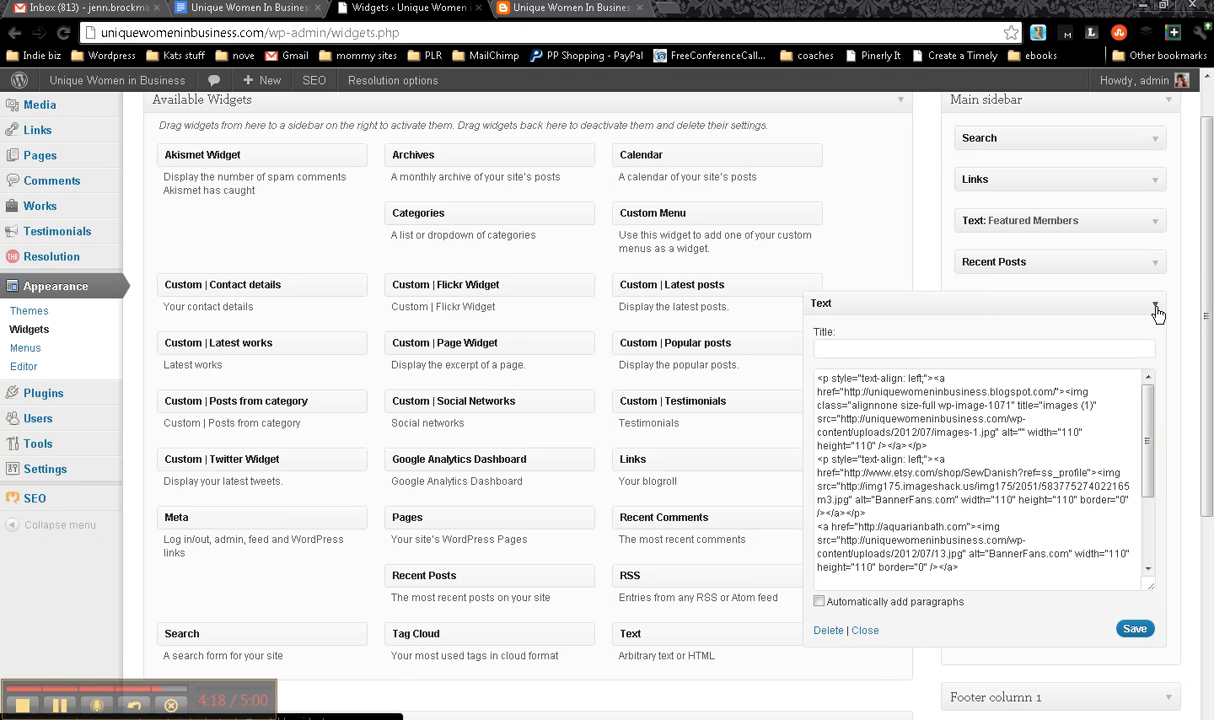
left_click(1138, 349)
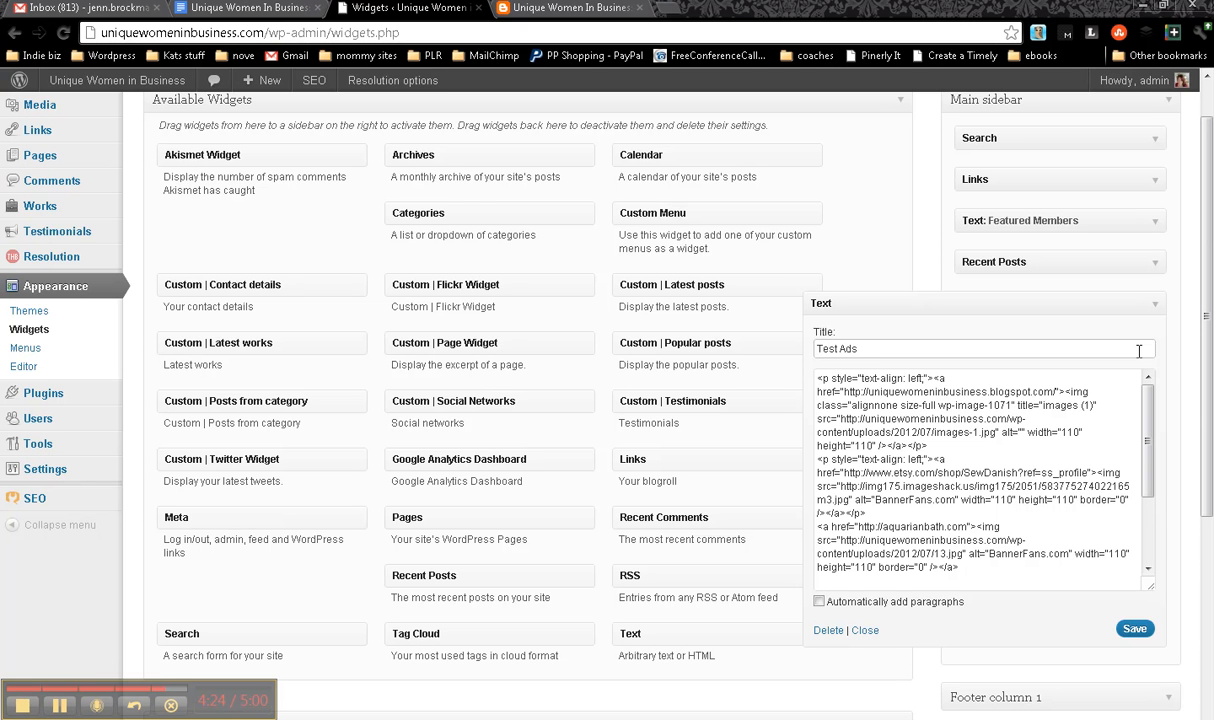
- Save the Test Ads text widget and collapse its settings in the Main sidebar
left_click(1127, 633)
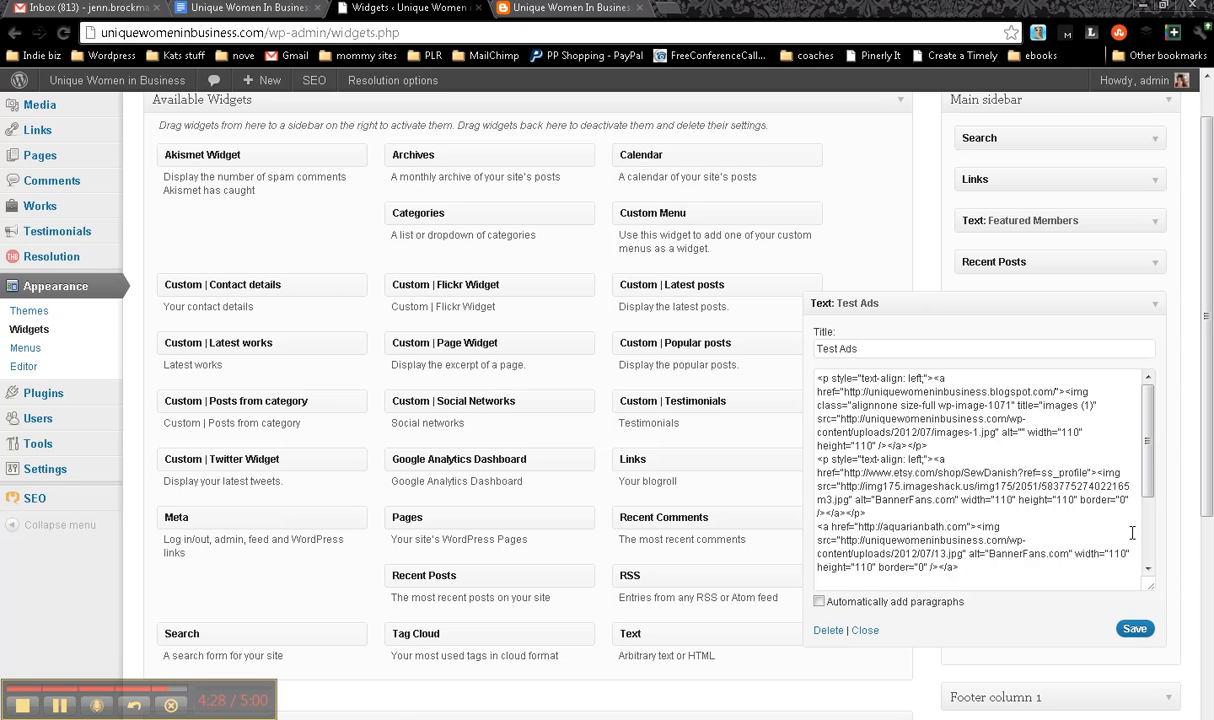
left_click(1155, 306)
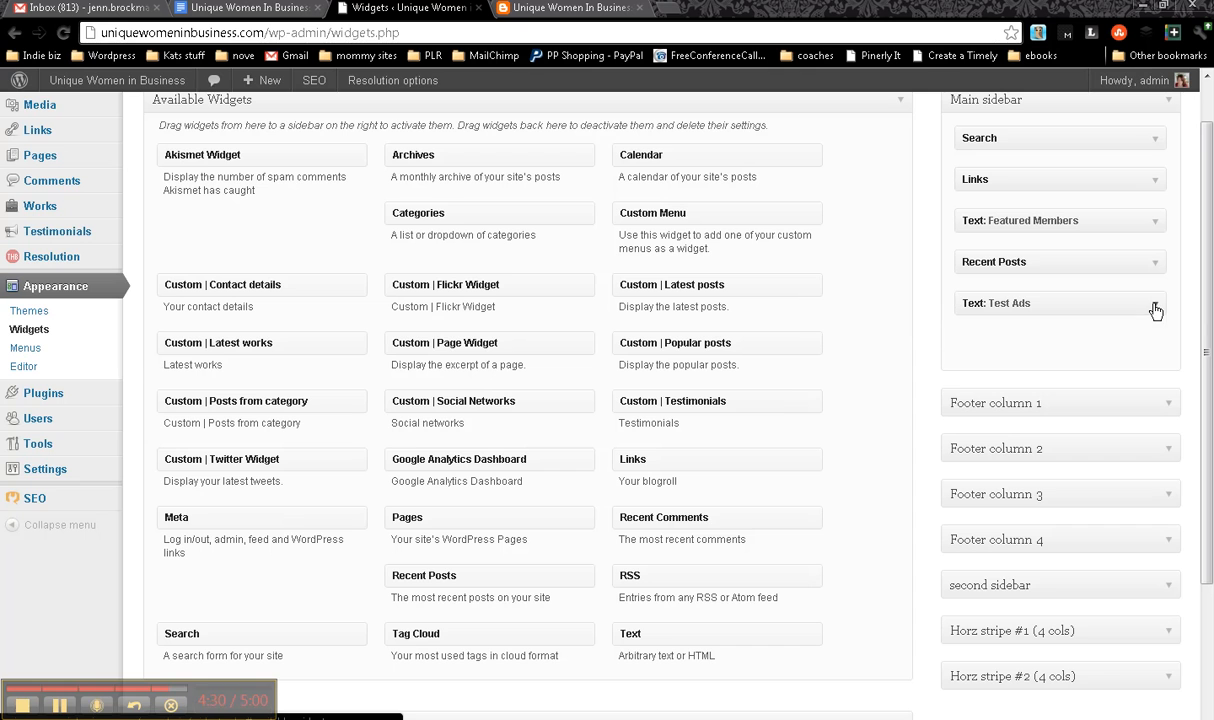
- Move the Test Ads widget to the first place in the Main sidebar, above Search, and open the live site
scroll(1142, 227, "up", 1)
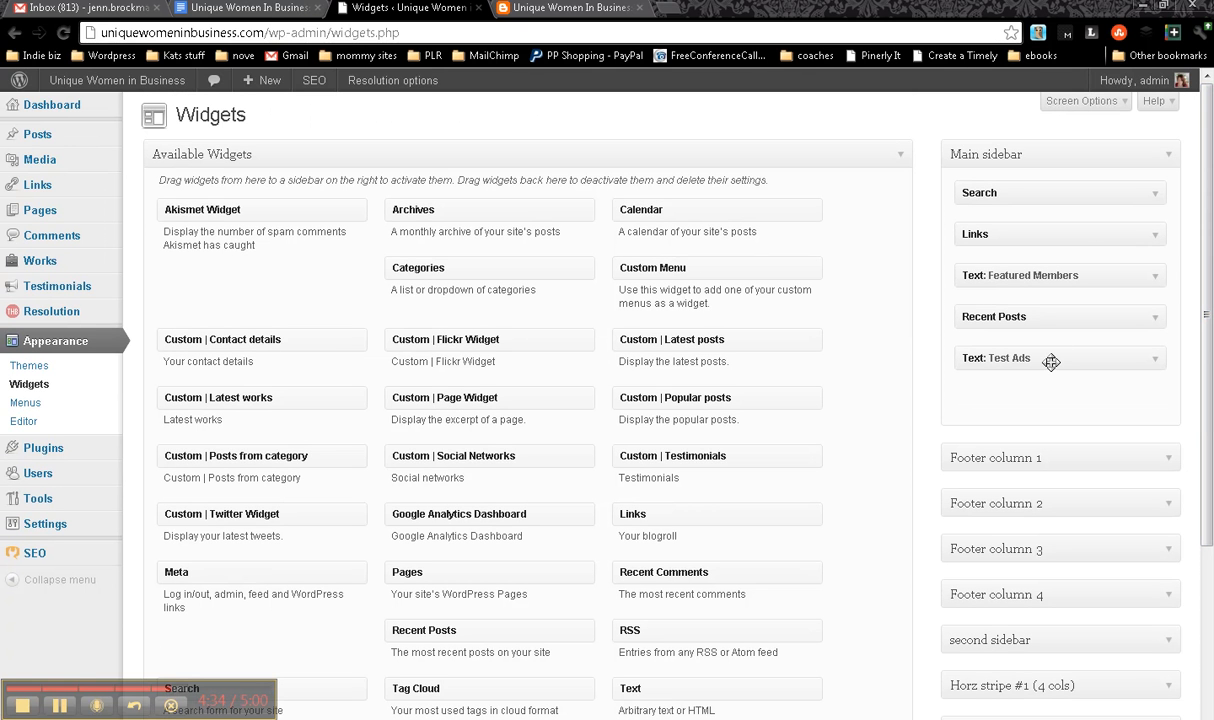
left_click_drag(1051, 362, 1061, 195)
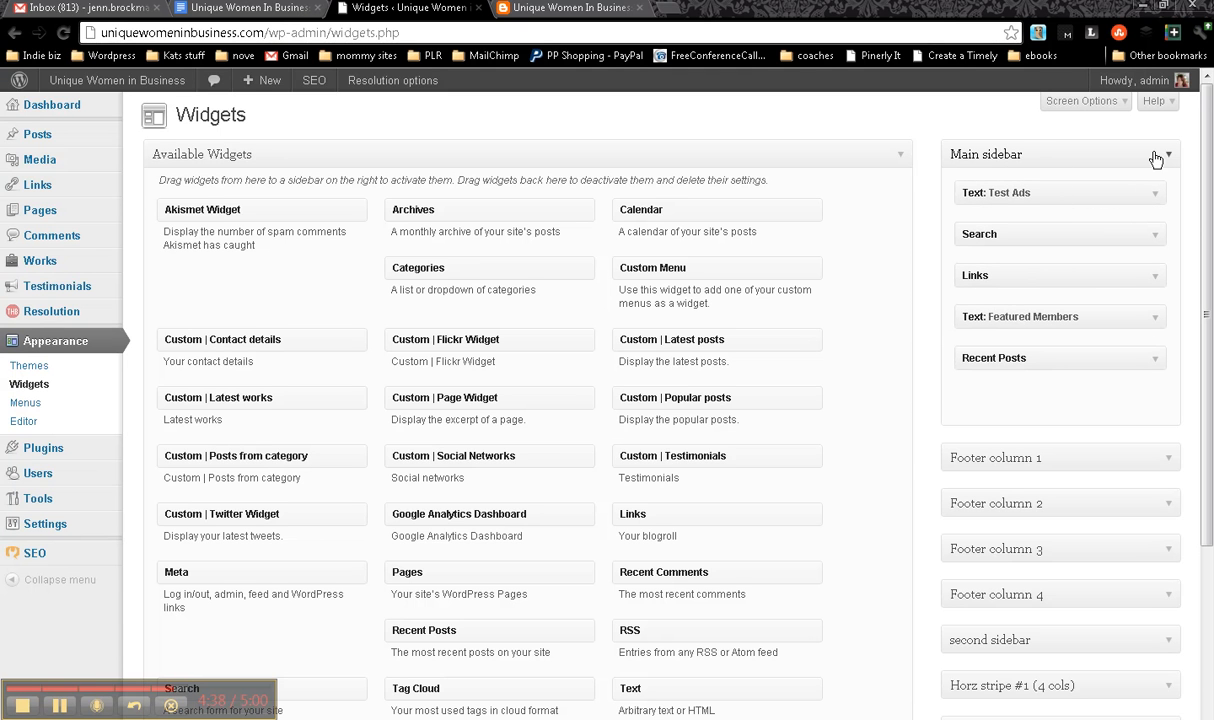
mouse_move(1058, 190)
left_mouse_down()
mouse_move(1049, 363)
mouse_move(1051, 193)
left_mouse_up()
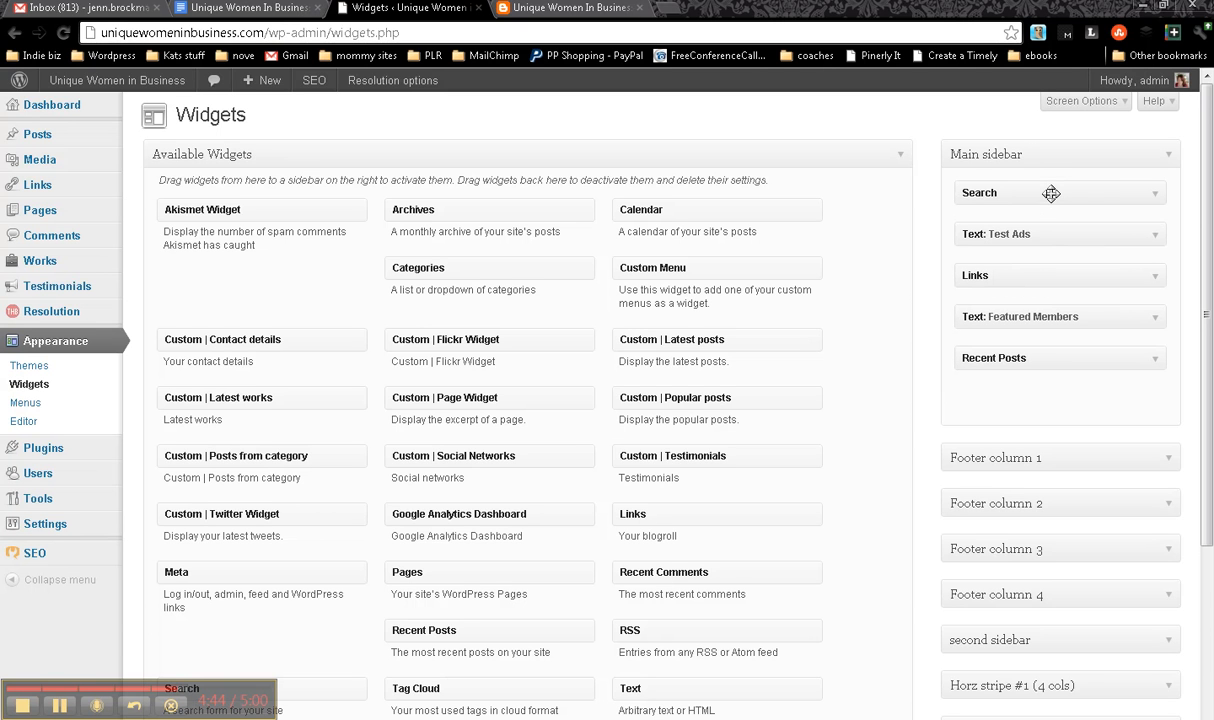
left_click_drag(1051, 241, 1068, 200)
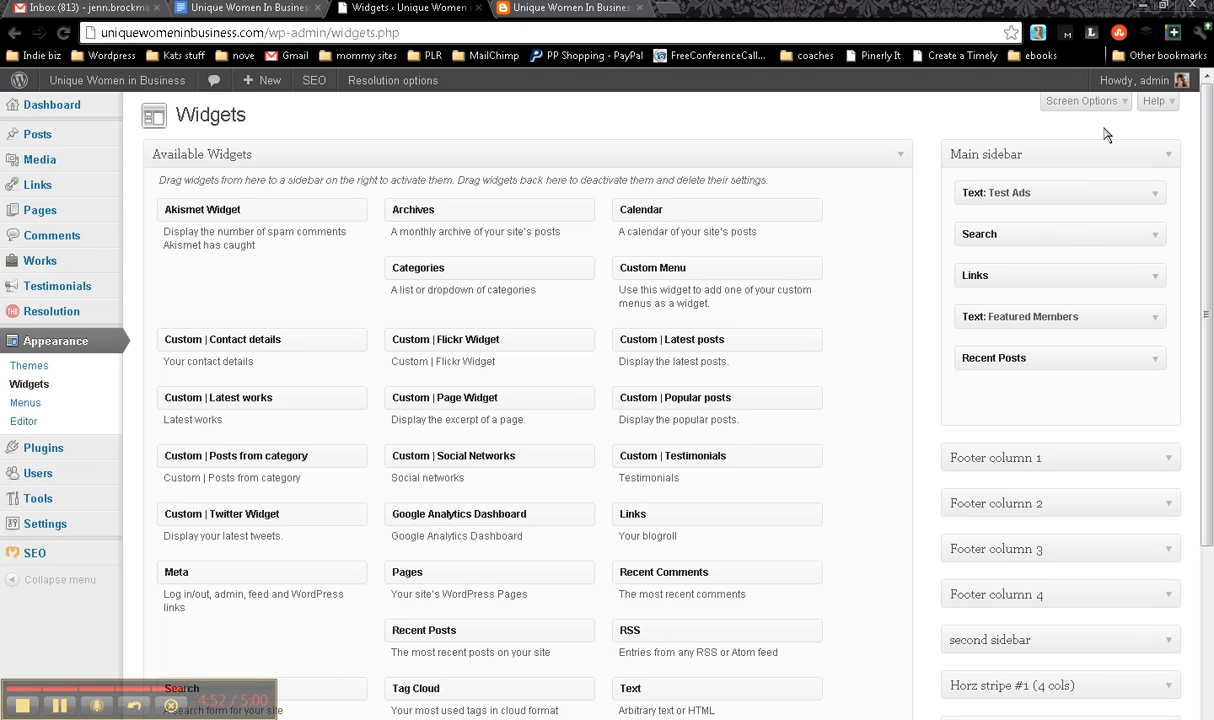
left_click(117, 84)
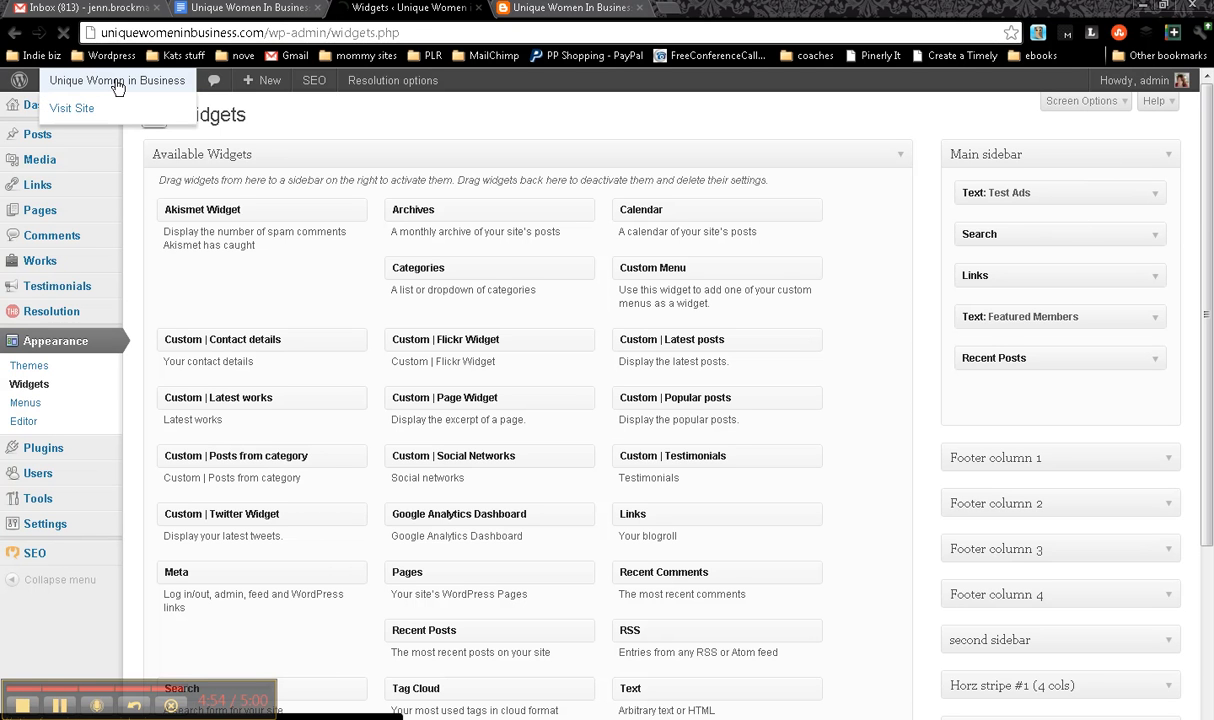